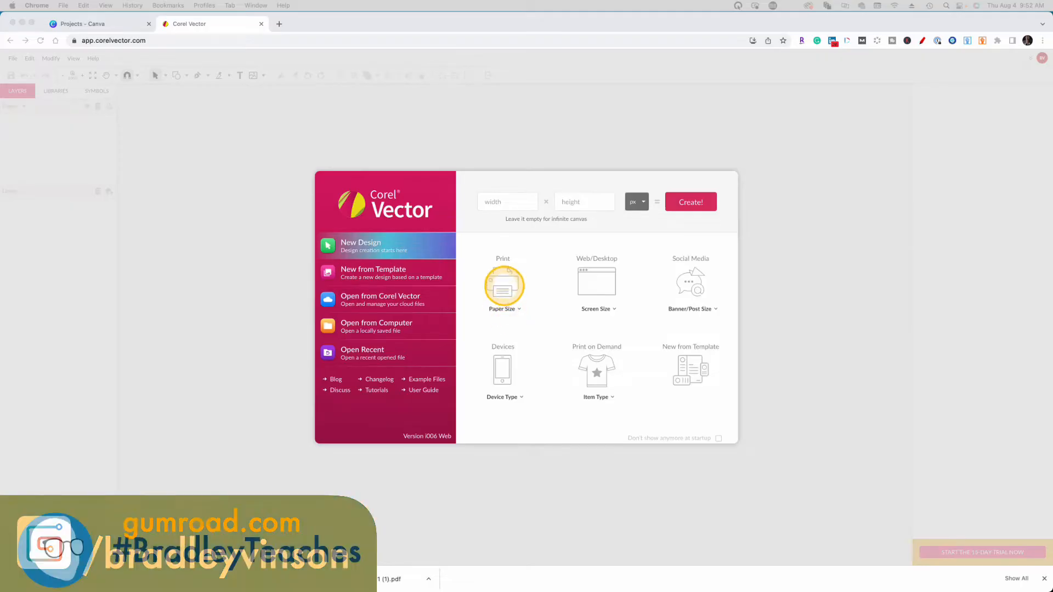
- Start a new blank US-Letter portrait (8.5 × 11 in) document from the paper-size list
click(504, 292)
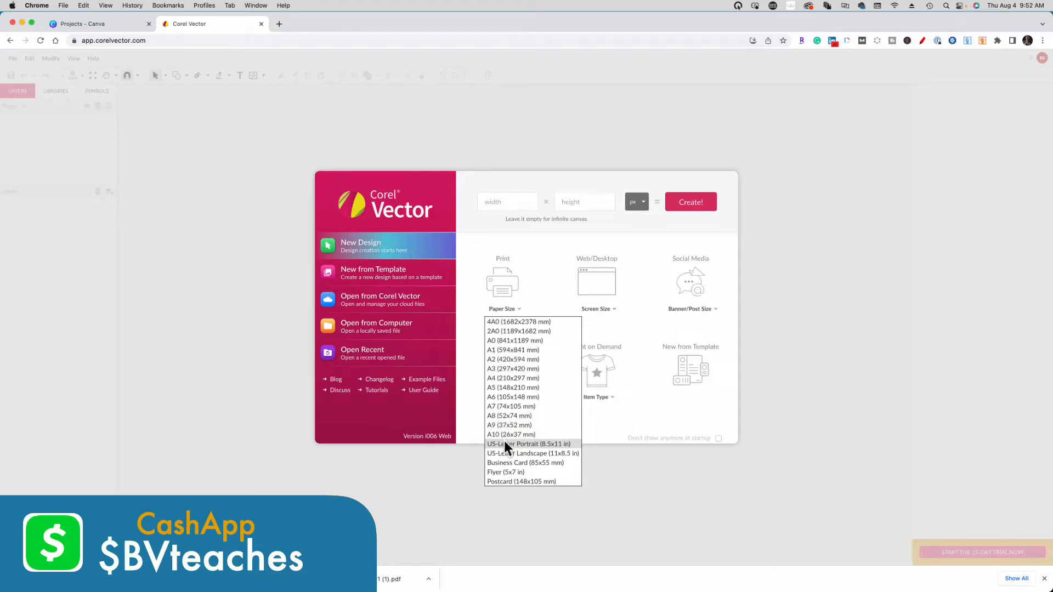
click(505, 444)
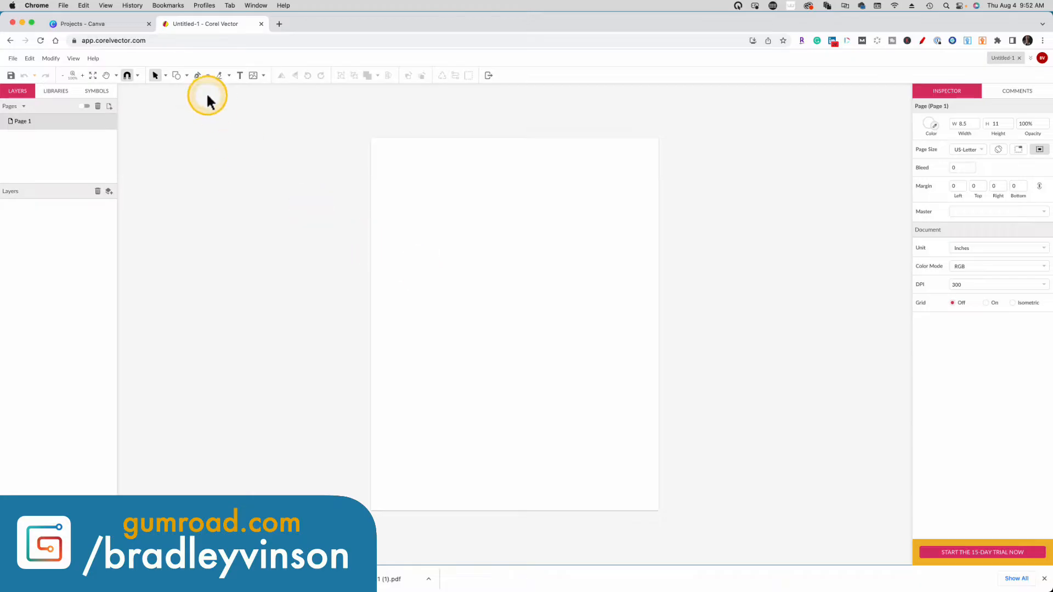
- Place the text CUSTOM TEXT FRAMES, centre-align it, set it to 95px and move it up the page
click(240, 76)
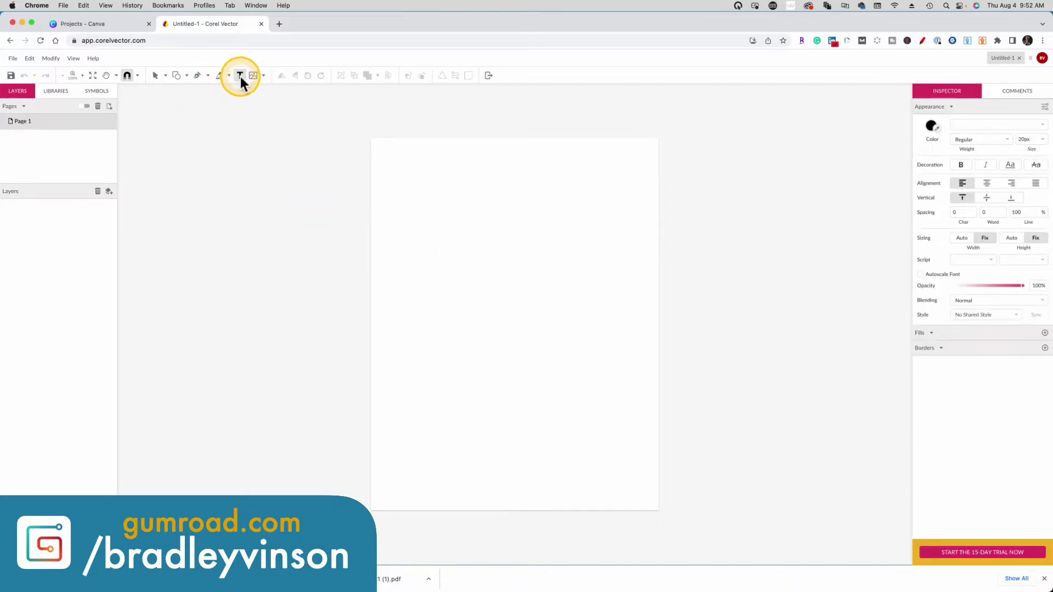
click(448, 276)
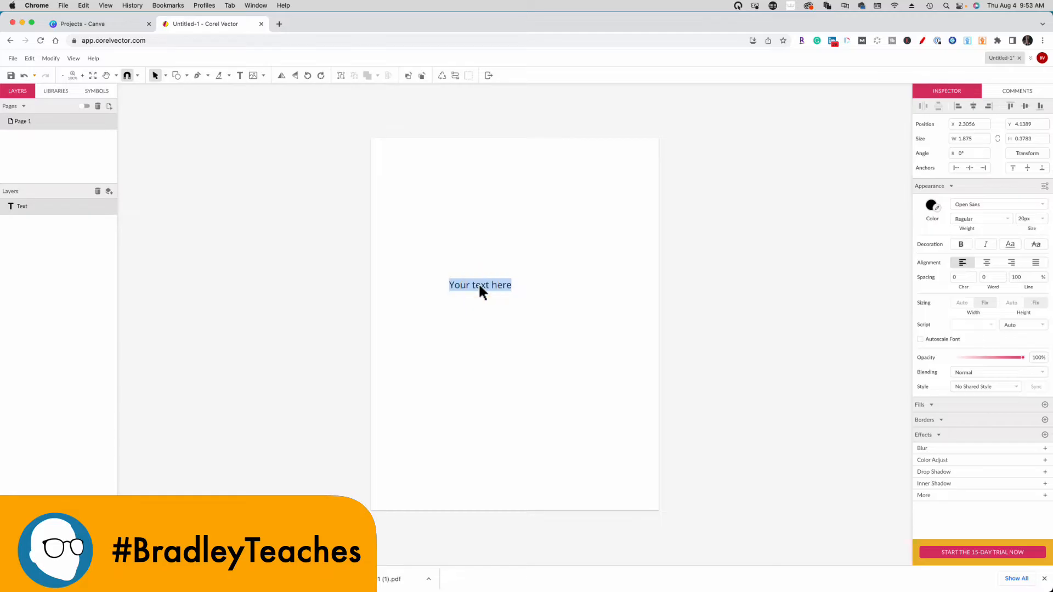
text(CUSTOM)
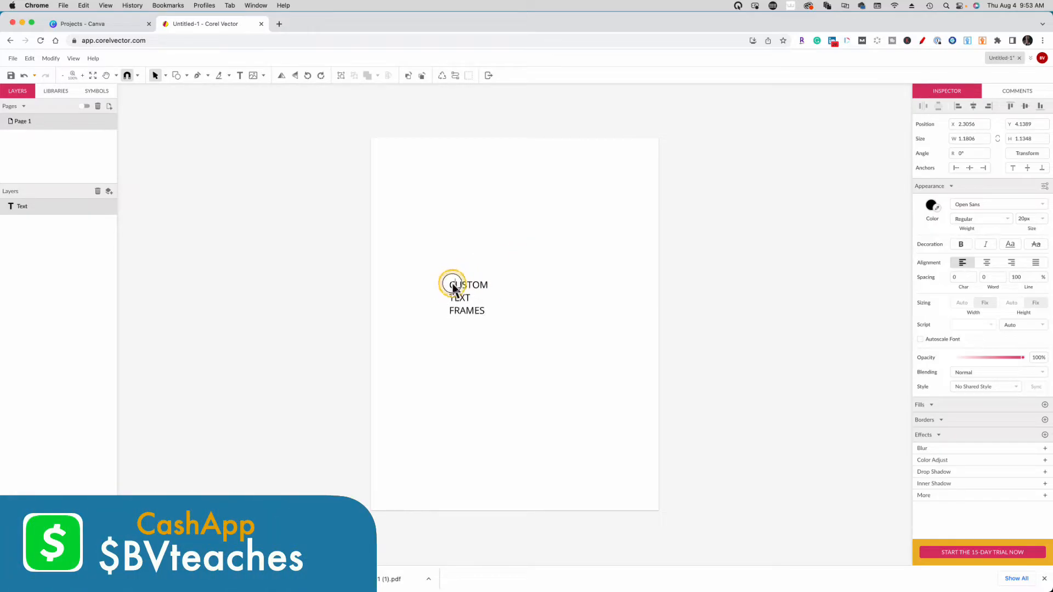
mouse_move(467, 289)
mouse_down()
mouse_move(451, 289)
mouse_move(488, 313)
mouse_up()
click(987, 262)
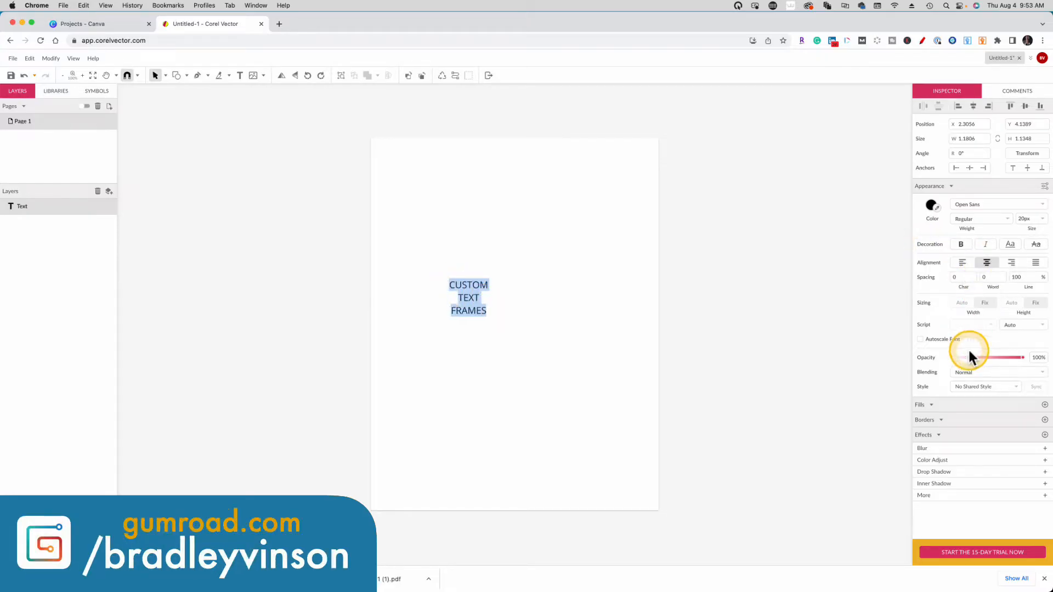
click(1019, 218)
text(54)
key(Return)
text(95)
key(Return)
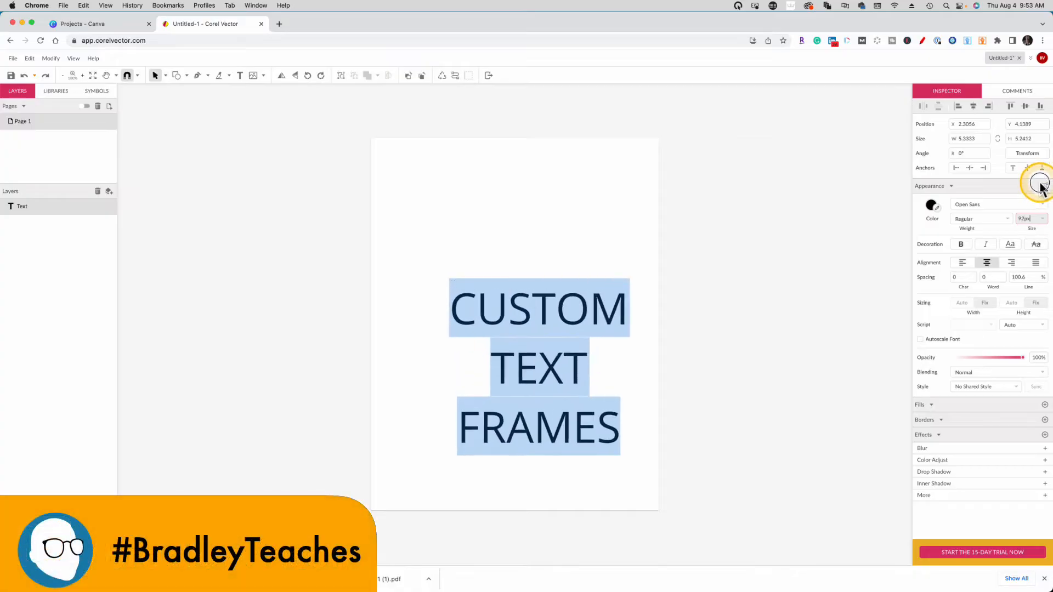
key(Escape)
drag(522, 280, 513, 247)
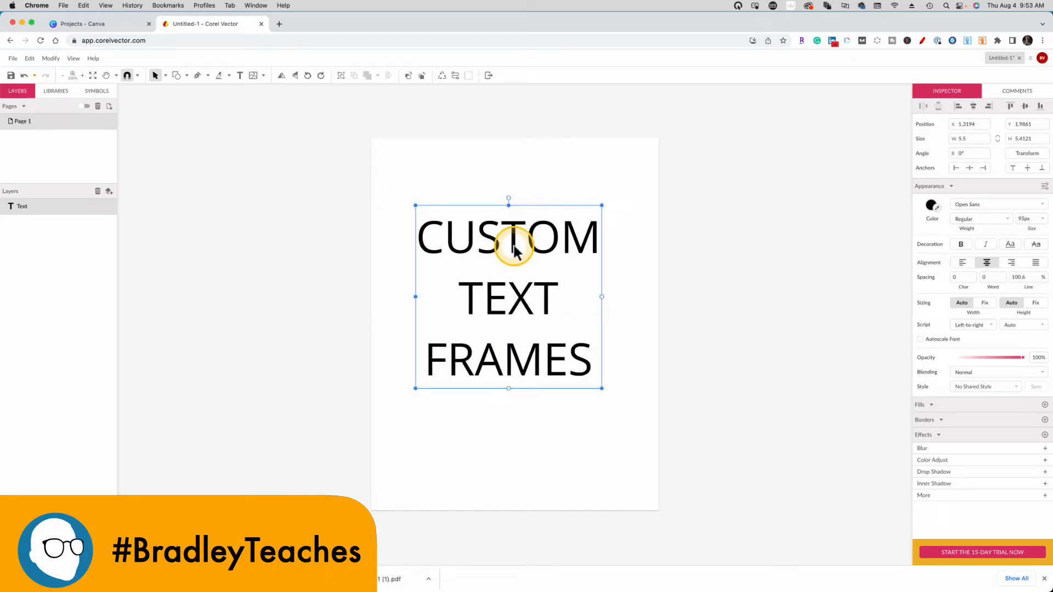
- Give the word CUSTOM the heavy Oi font
double_click(512, 244)
double_click(512, 241)
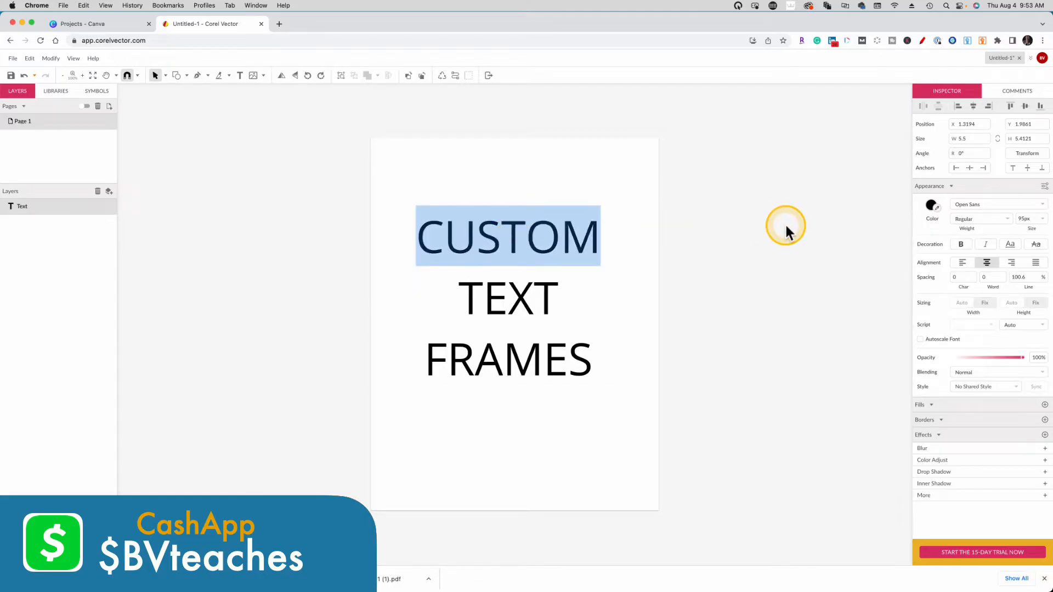
click(1041, 204)
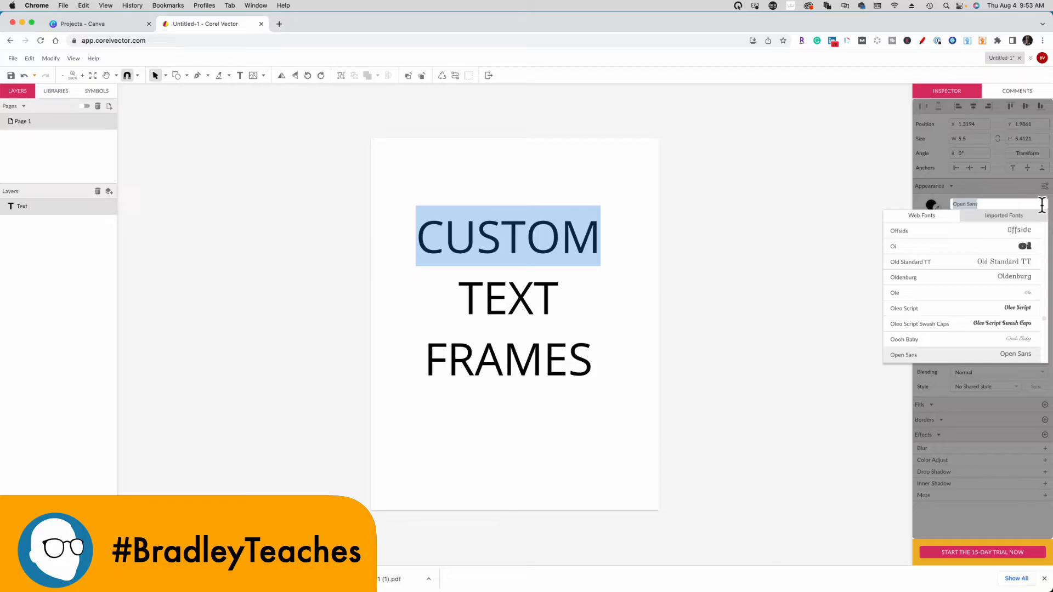
click(977, 262)
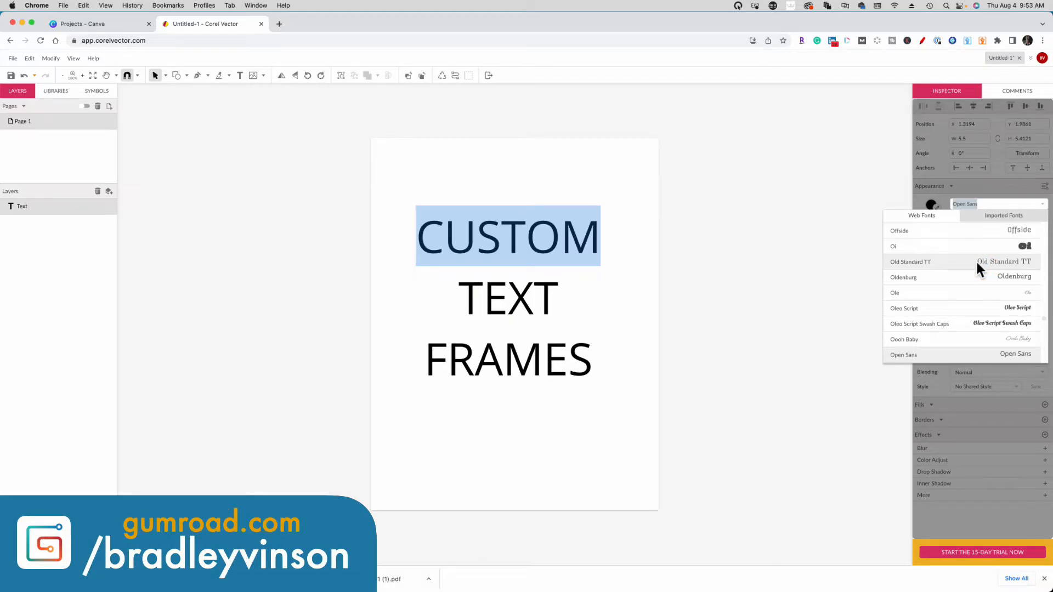
click(1009, 213)
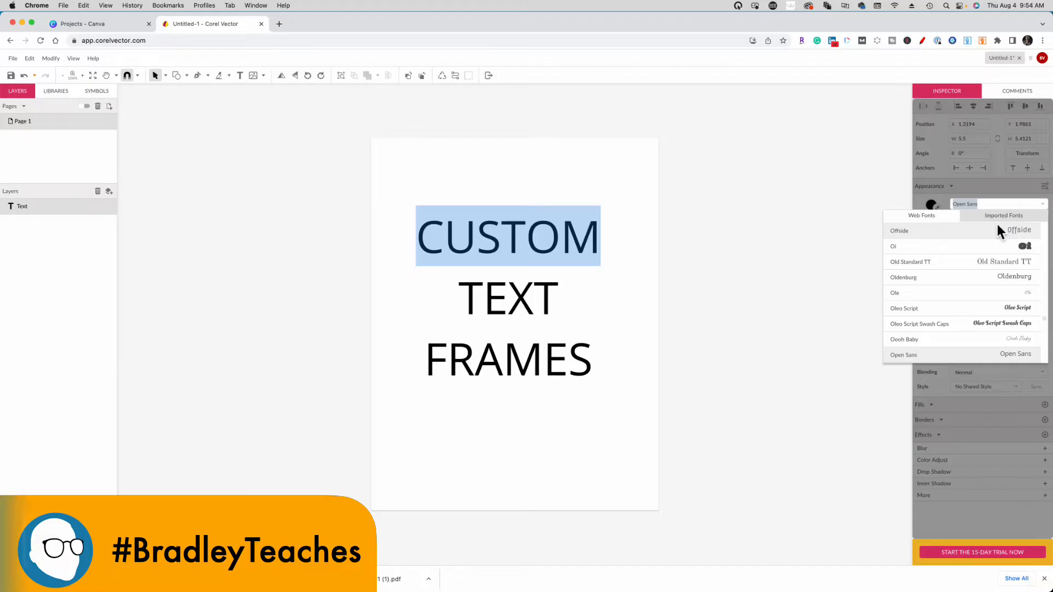
click(1023, 246)
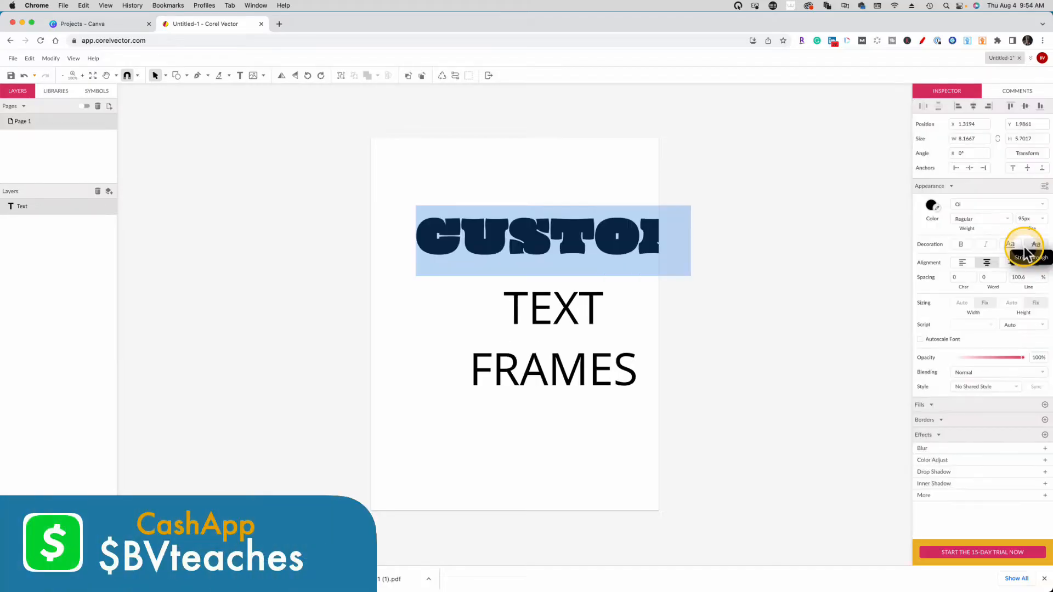
- Give the word TEXT a stencil-style font and select FRAMES for restyling
double_click(536, 309)
click(1037, 206)
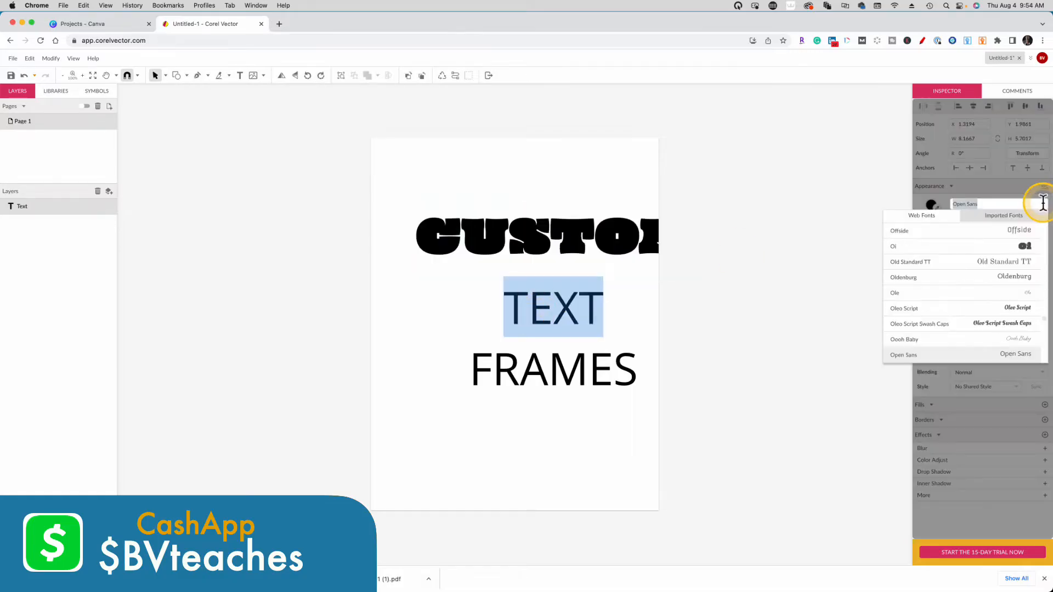
scroll(977, 283, down, 3)
scroll(977, 282, down, 3)
scroll(979, 281, down, 2)
scroll(978, 282, down, 2)
click(979, 297)
double_click(549, 387)
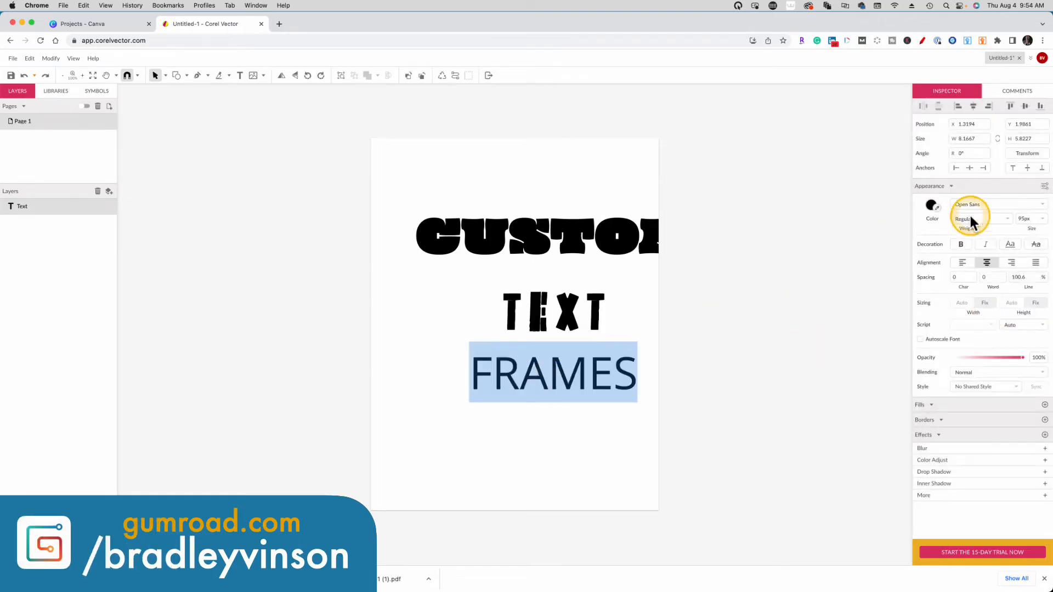
click(1039, 205)
scroll(980, 325, down, 3)
scroll(980, 325, down, 3)
scroll(981, 322, down, 1)
scroll(981, 323, down, 1)
scroll(981, 322, down, 1)
scroll(980, 323, down, 1)
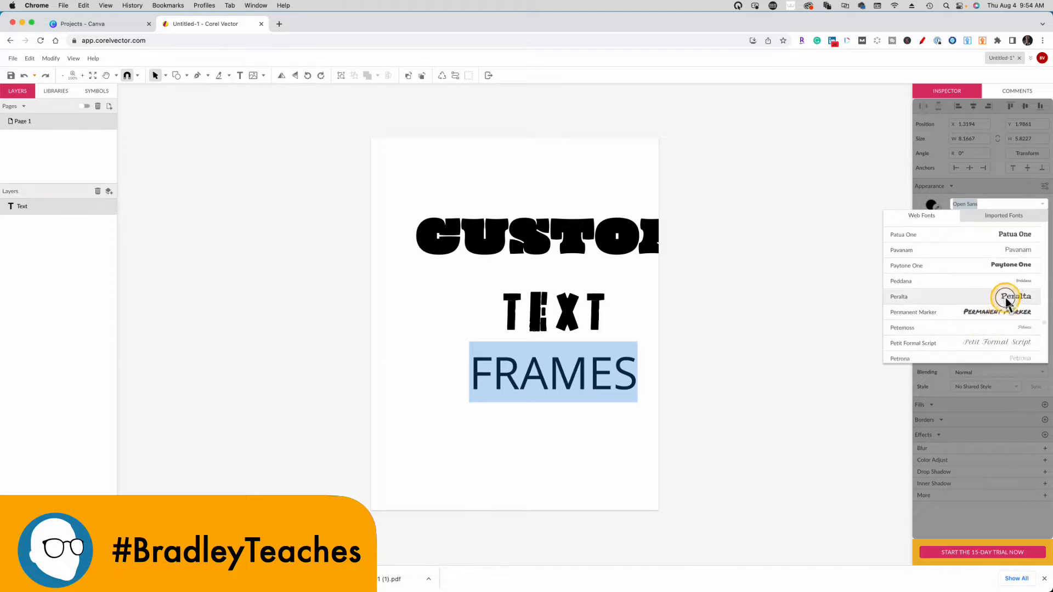
- Set FRAMES in Peralta, recentre the block, and enlarge TEXT to about 234px and FRAMES too
click(981, 298)
drag(489, 252, 447, 254)
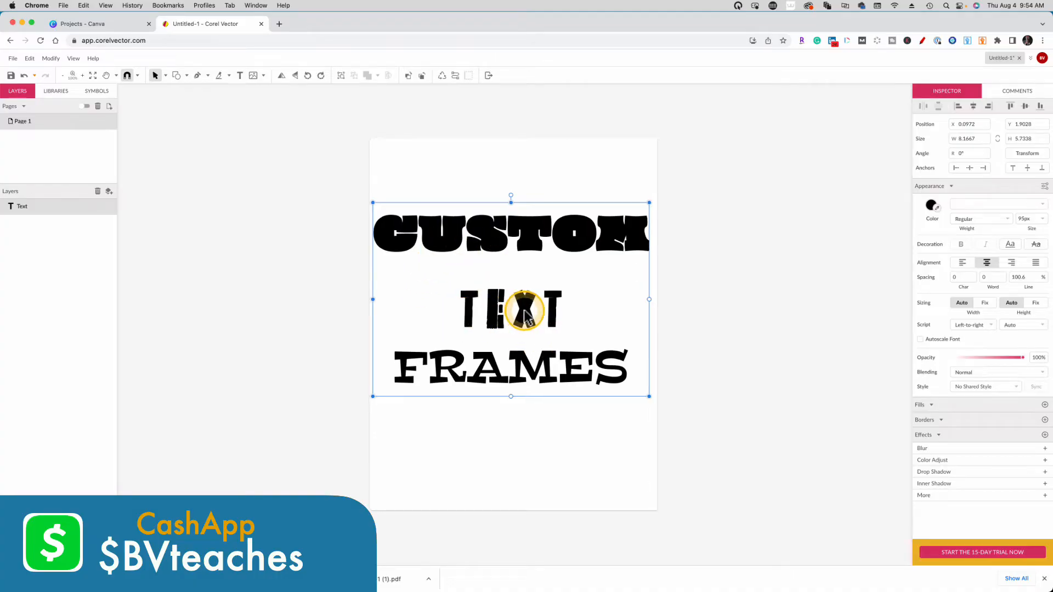
double_click(469, 306)
double_click(468, 308)
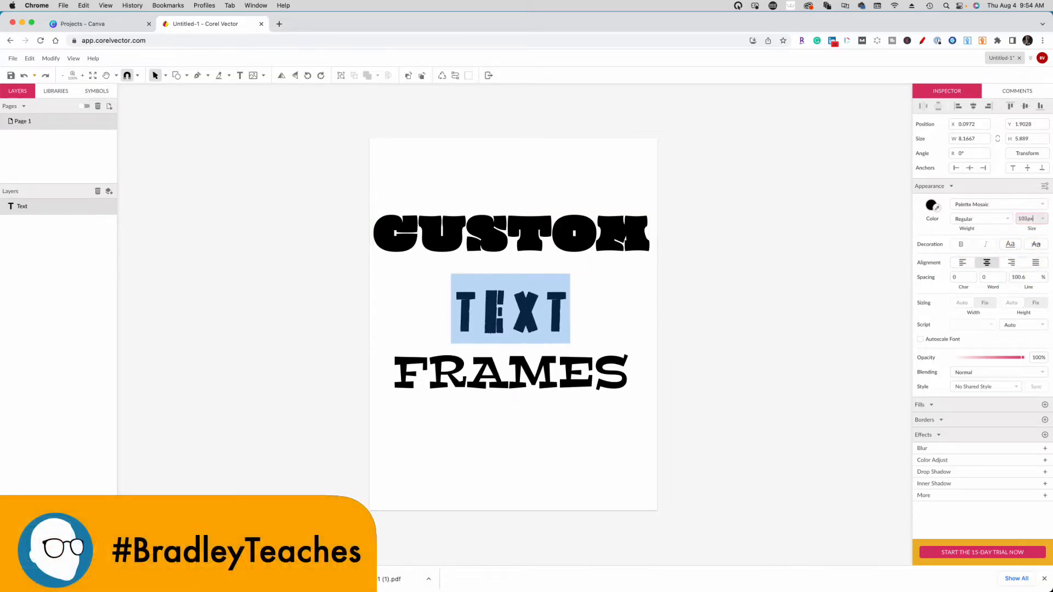
click(1023, 215)
drag(1024, 215, 952, 159)
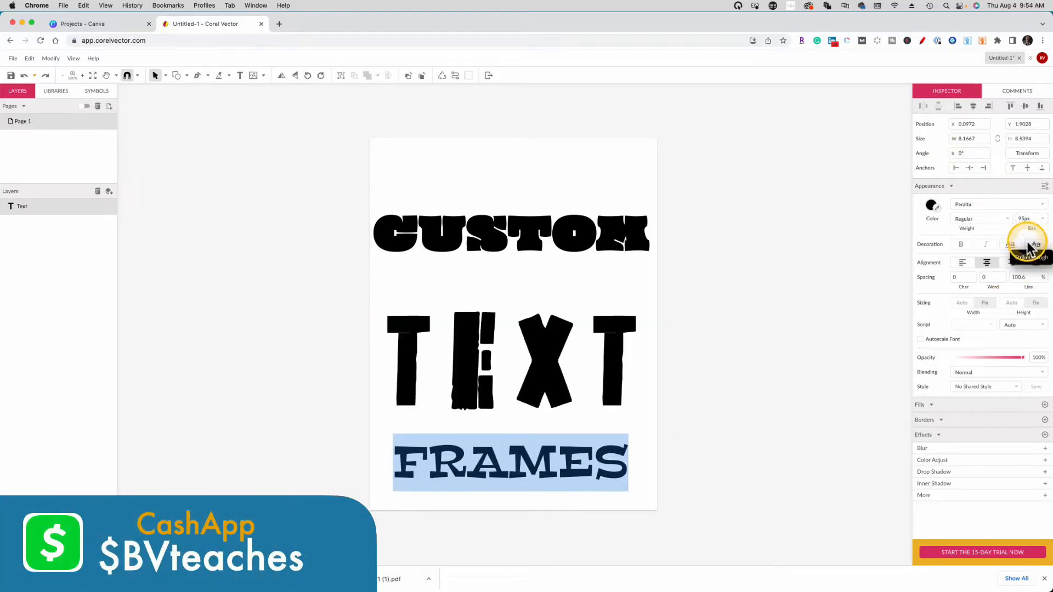
drag(1024, 218, 1020, 213)
text(108)
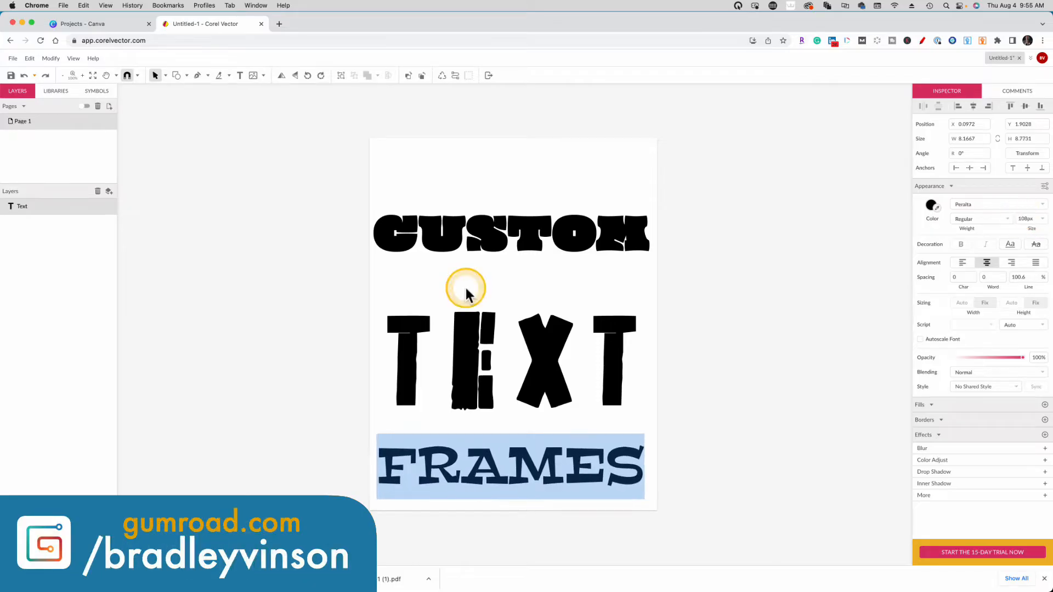
- Move the lettering higher on the page and tighten the line spacing under CUSTOM and TEXT
click(465, 285)
click(257, 246)
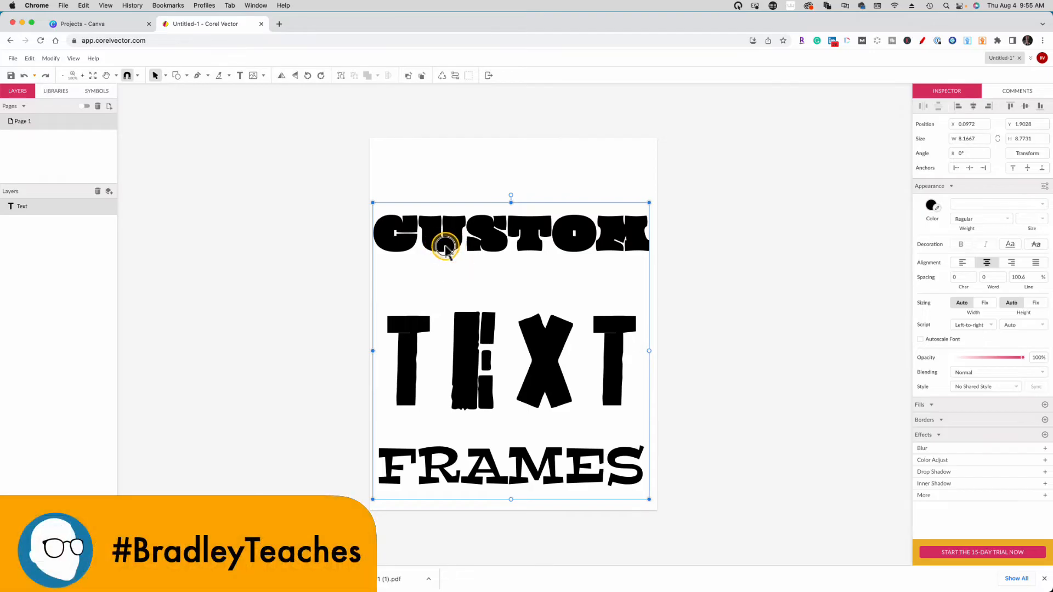
drag(444, 250, 446, 223)
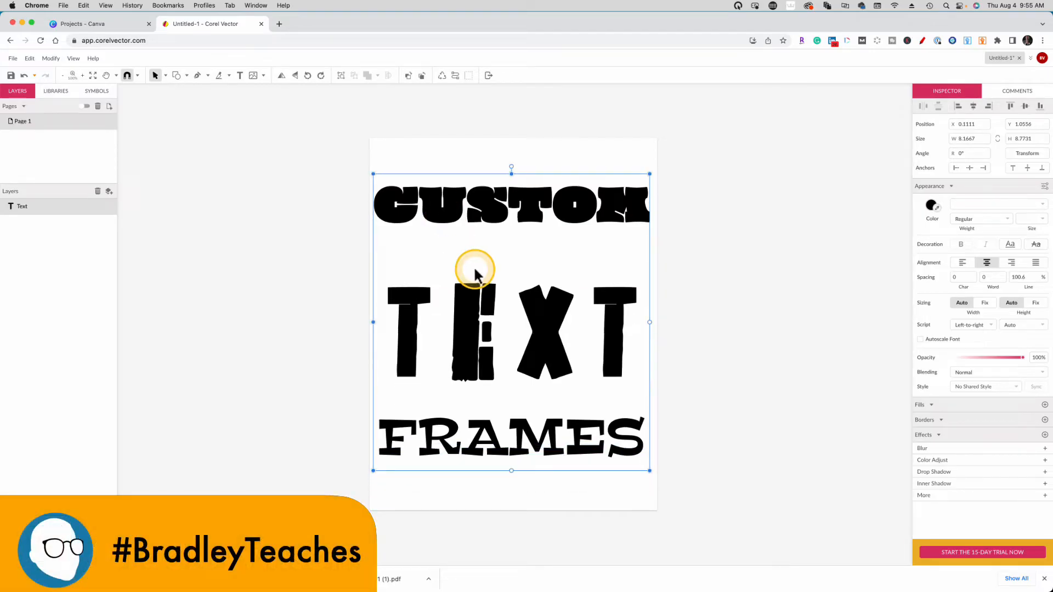
double_click(482, 208)
mouse_move(1018, 277)
mouse_down()
mouse_move(1000, 265)
mouse_move(1024, 287)
mouse_up()
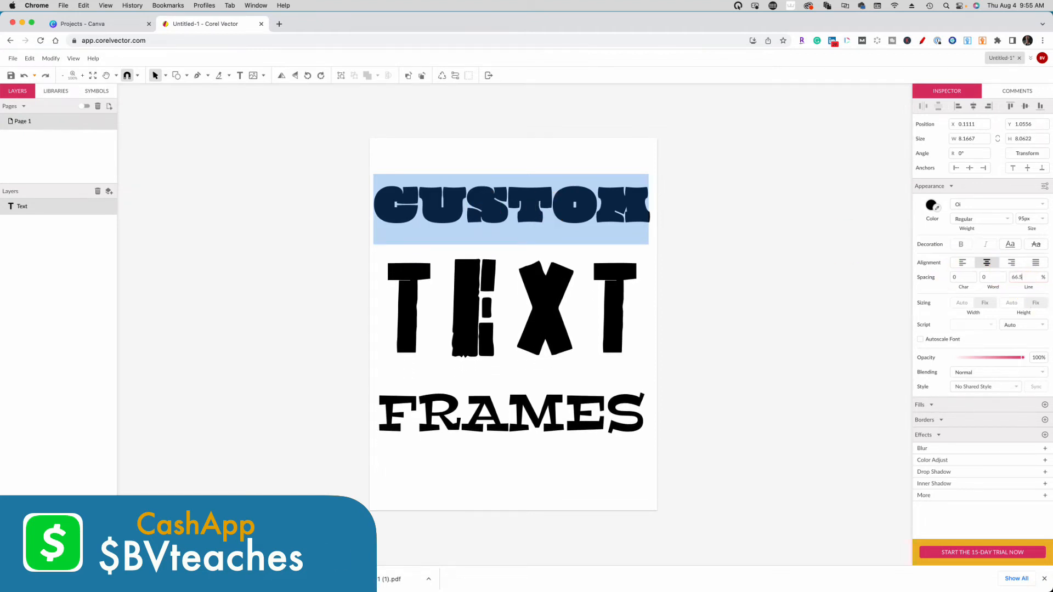
double_click(513, 312)
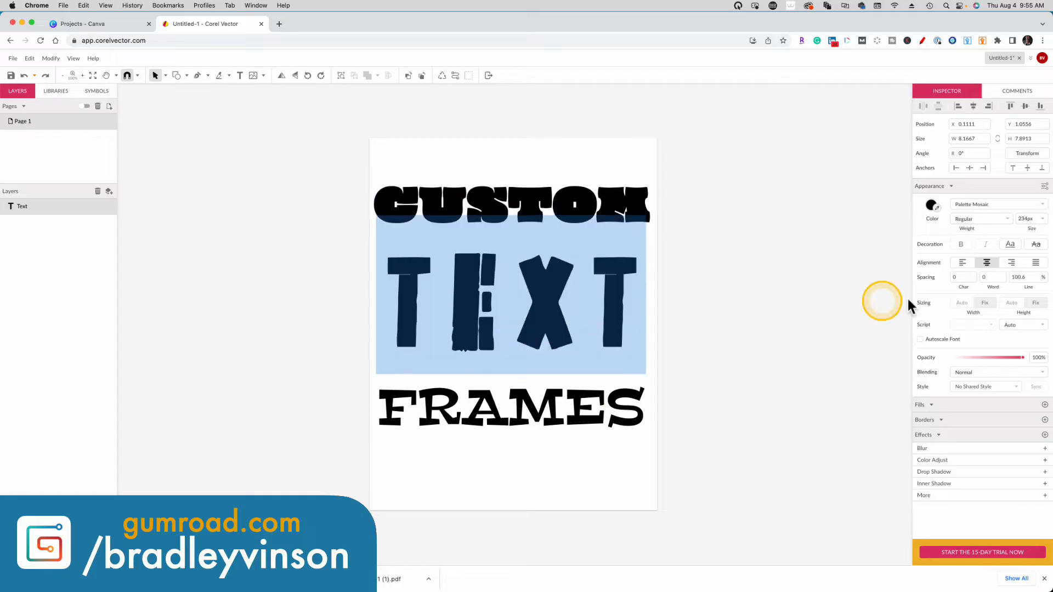
drag(1019, 280, 1025, 335)
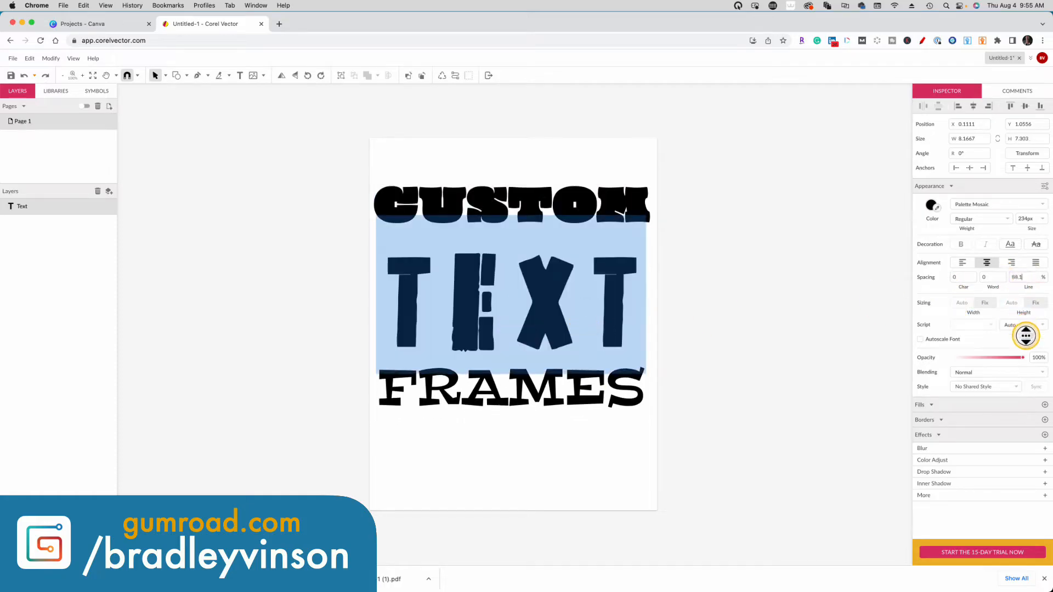
click(414, 281)
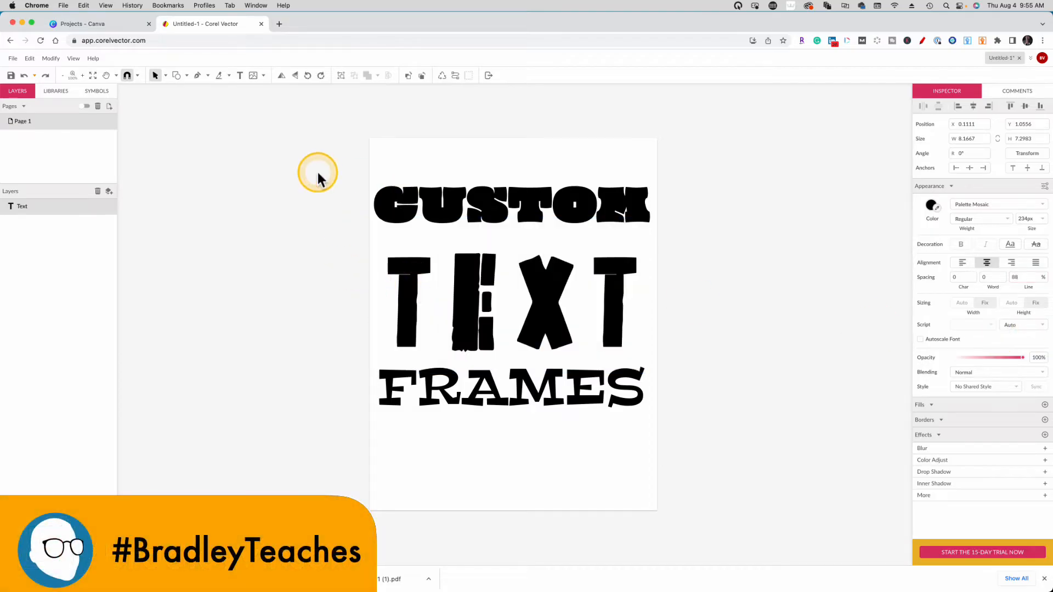
key(Escape)
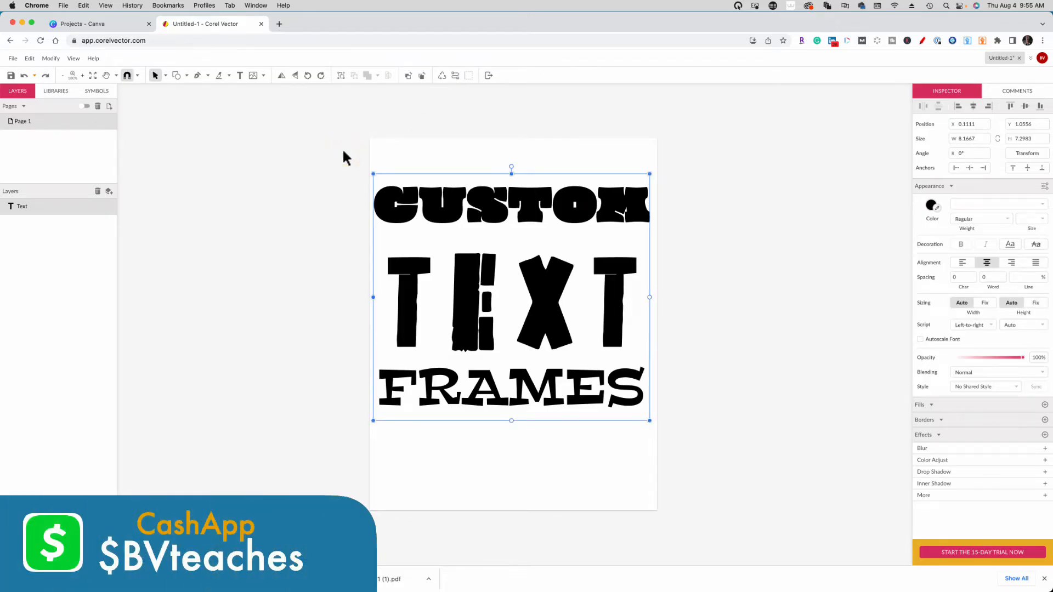
click(321, 169)
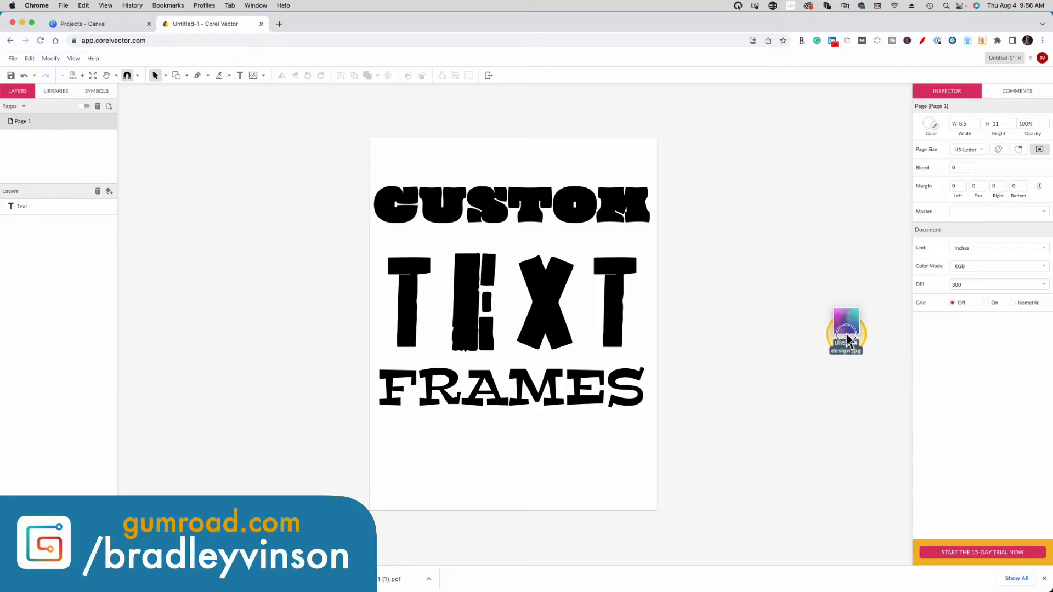
- Import the low-poly JPG, size it over the page, stack it below the text and shorten it to a band behind CUSTOM
mouse_move(901, 357)
mouse_down()
mouse_move(725, 294)
mouse_move(640, 291)
mouse_up()
drag(648, 475, 379, 345)
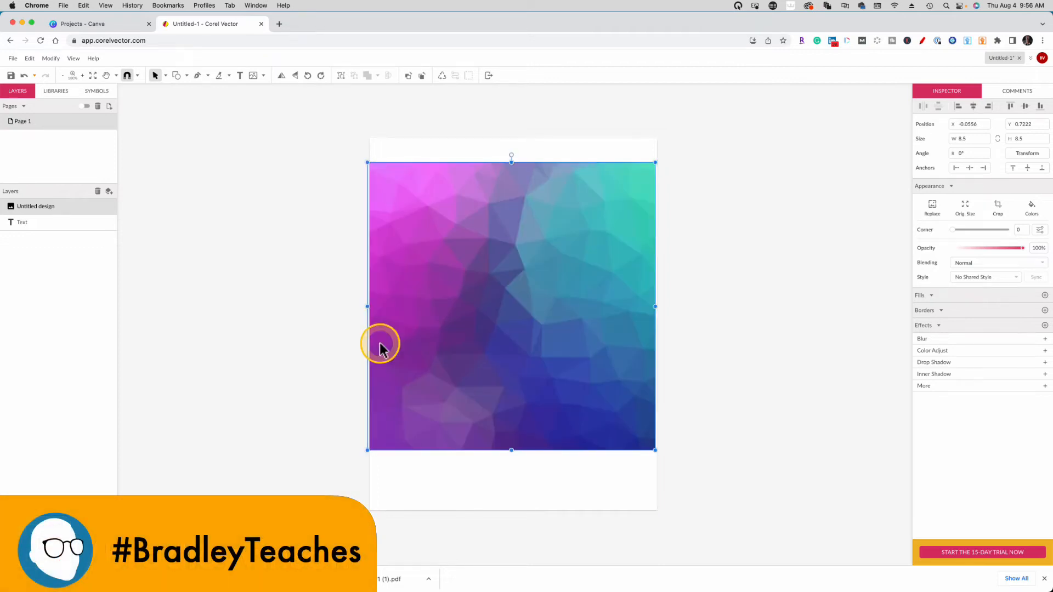
drag(42, 208, 45, 237)
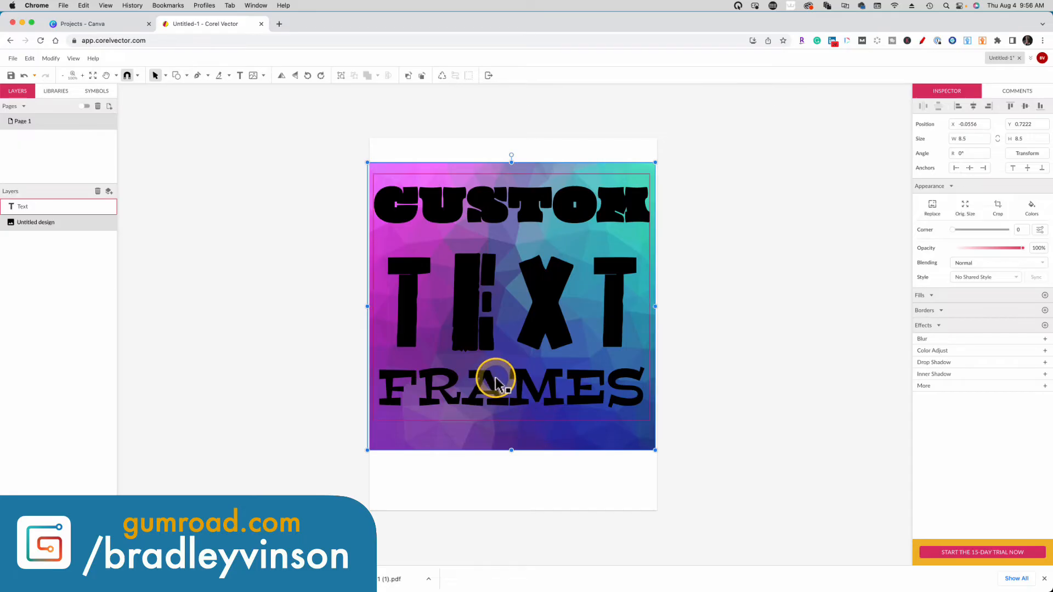
click(509, 469)
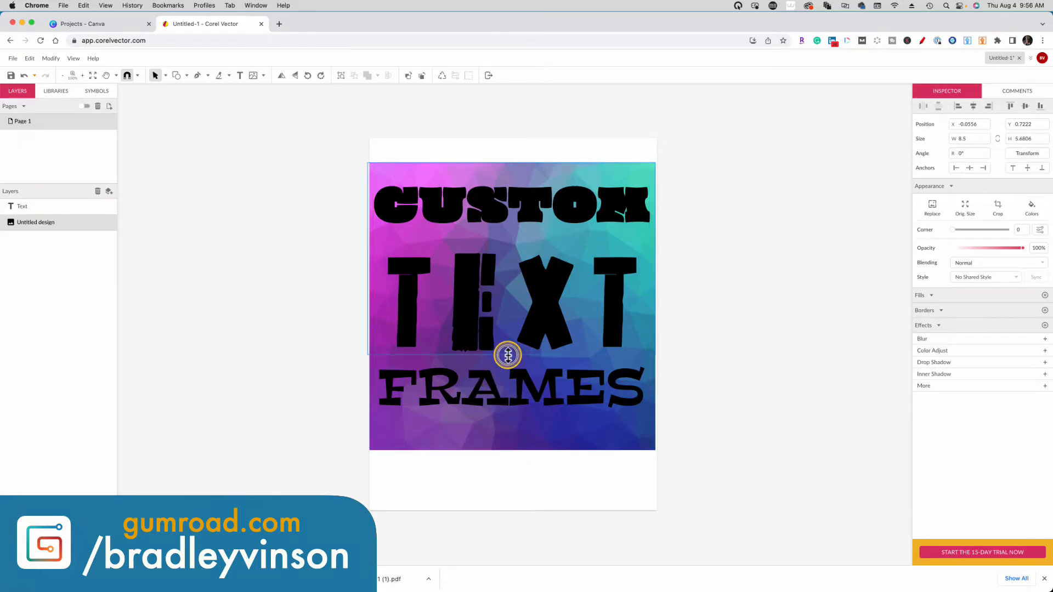
drag(509, 276, 513, 235)
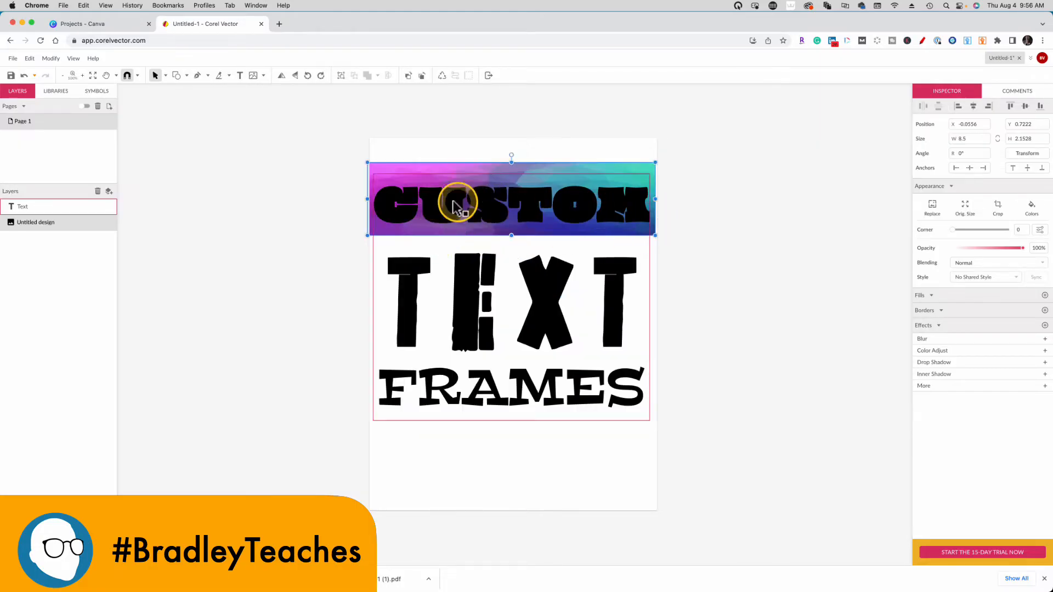
- Copy the CUSTOM gradient band and paste copies behind TEXT and FRAMES
click(295, 283)
click(479, 171)
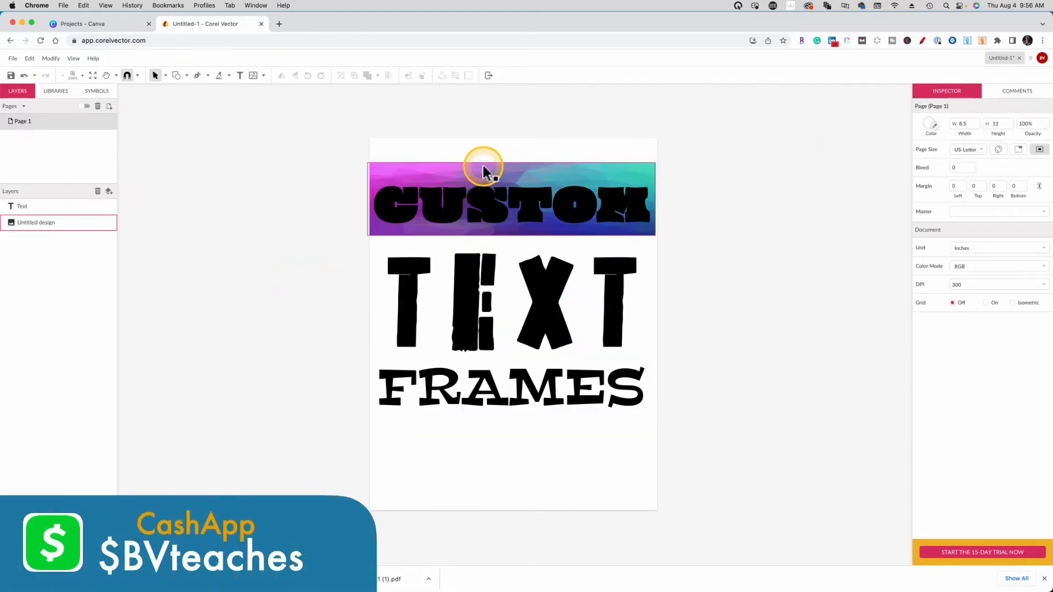
key(super+c)
key(super+v)
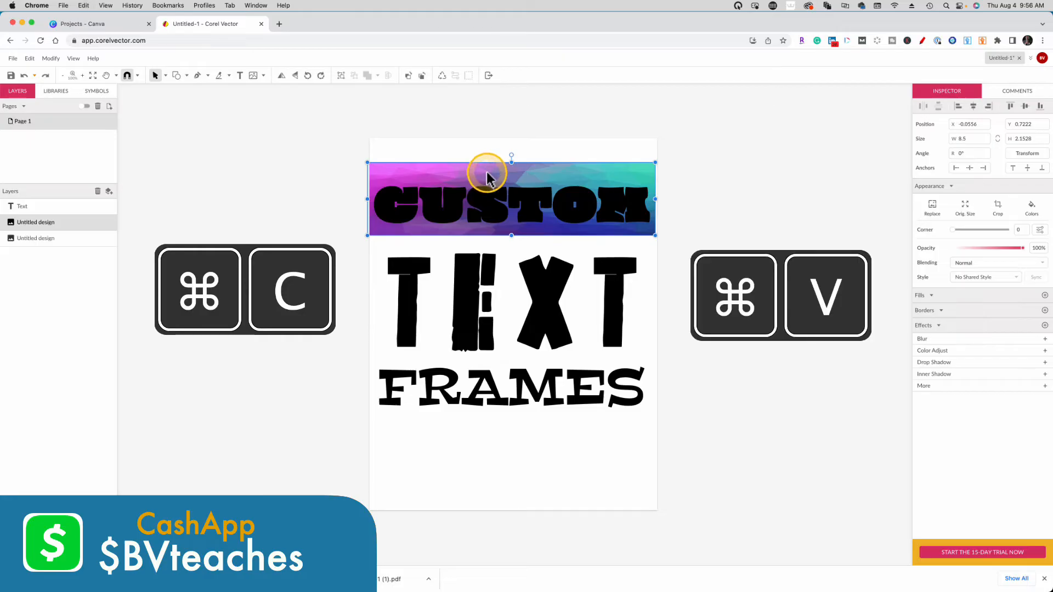
drag(486, 172, 489, 262)
key(super+v)
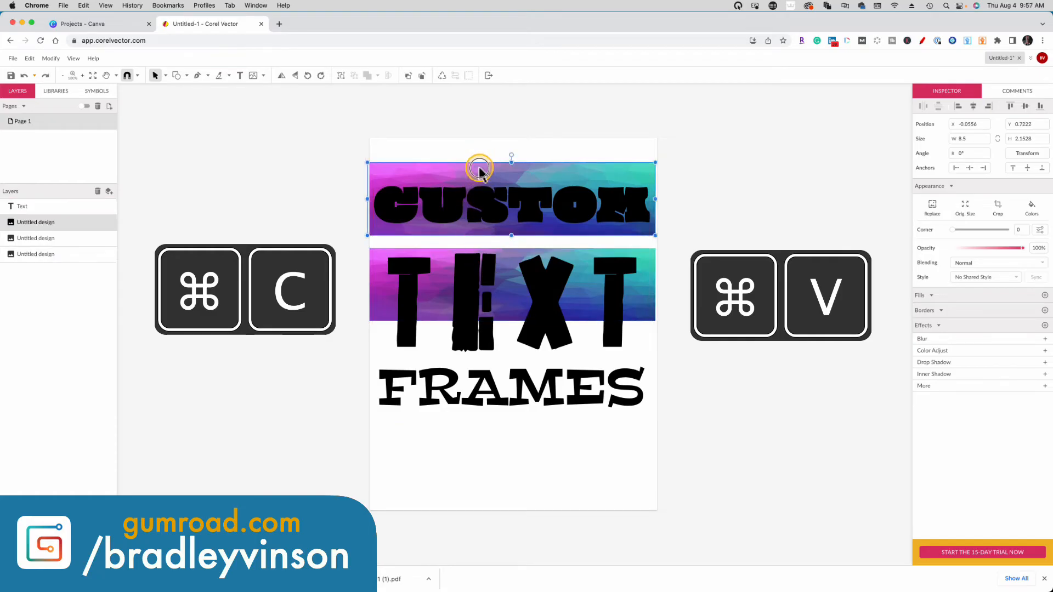
drag(477, 170, 474, 369)
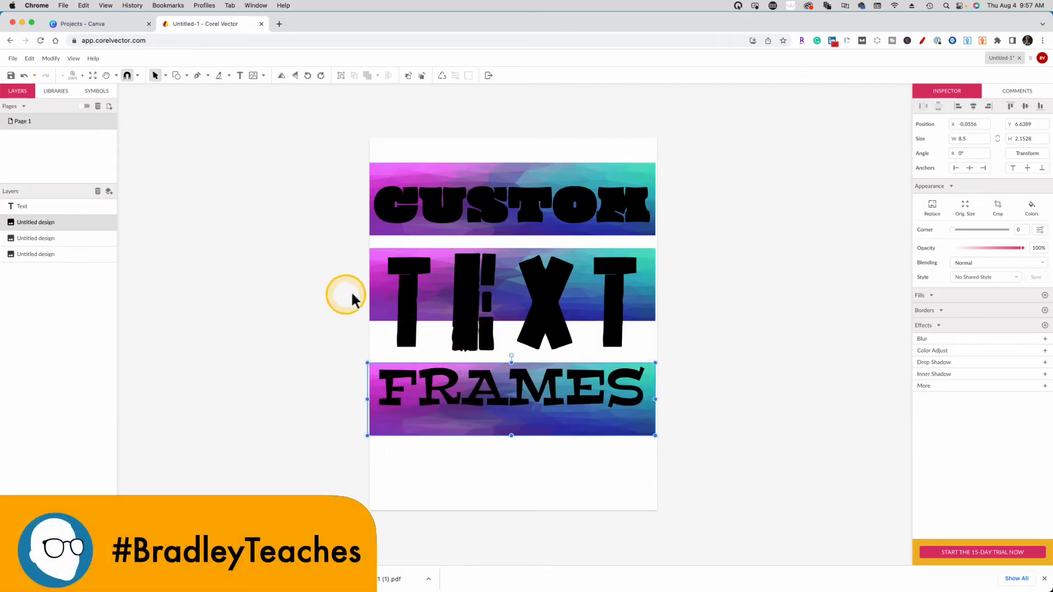
- Stretch the middle gradient band taller so it fully covers TEXT
click(371, 289)
drag(510, 322, 545, 358)
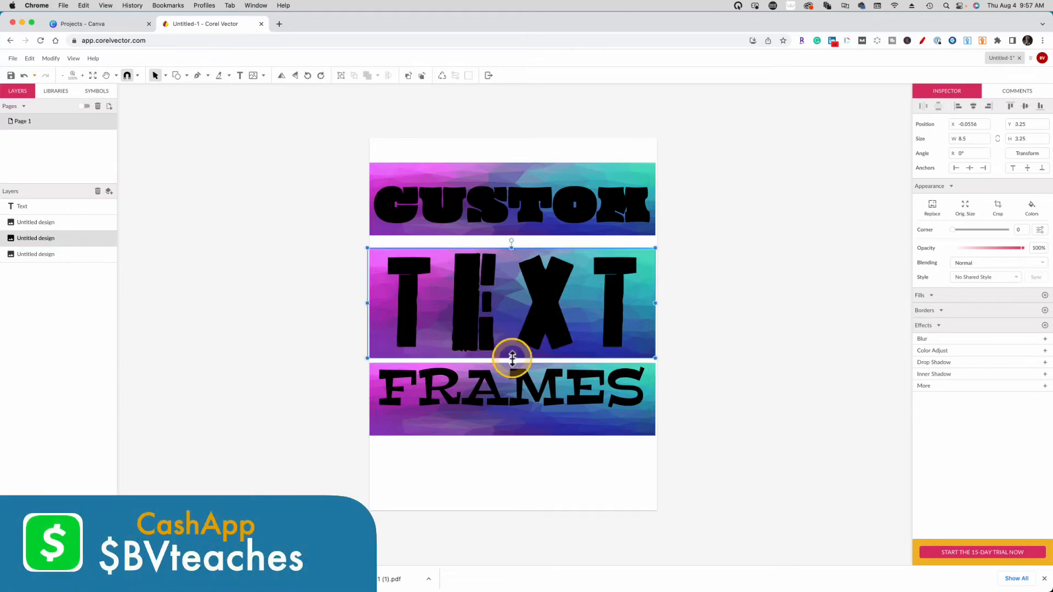
click(813, 340)
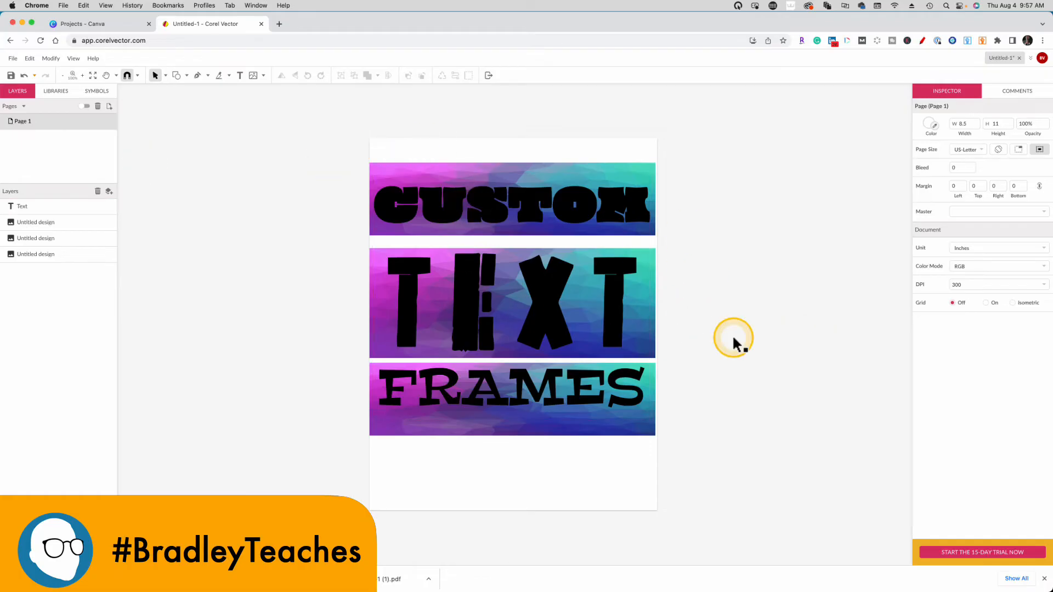
- Select the lettering with all three gradient bands and apply Modify > Mask with Shape
click(511, 175)
click(515, 201)
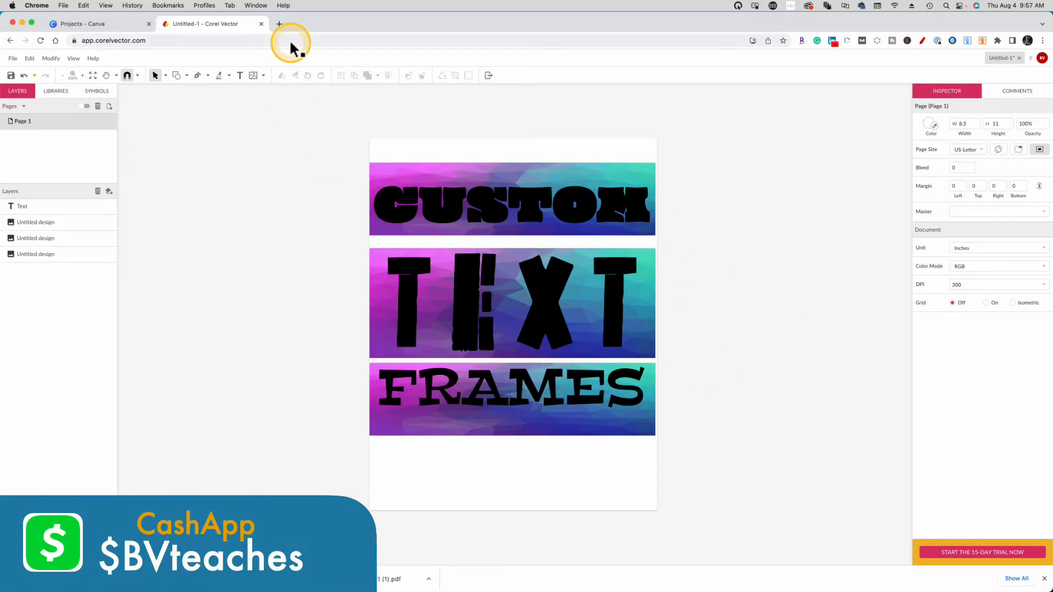
mouse_move(332, 129)
mouse_down()
mouse_move(533, 293)
mouse_move(684, 461)
mouse_up()
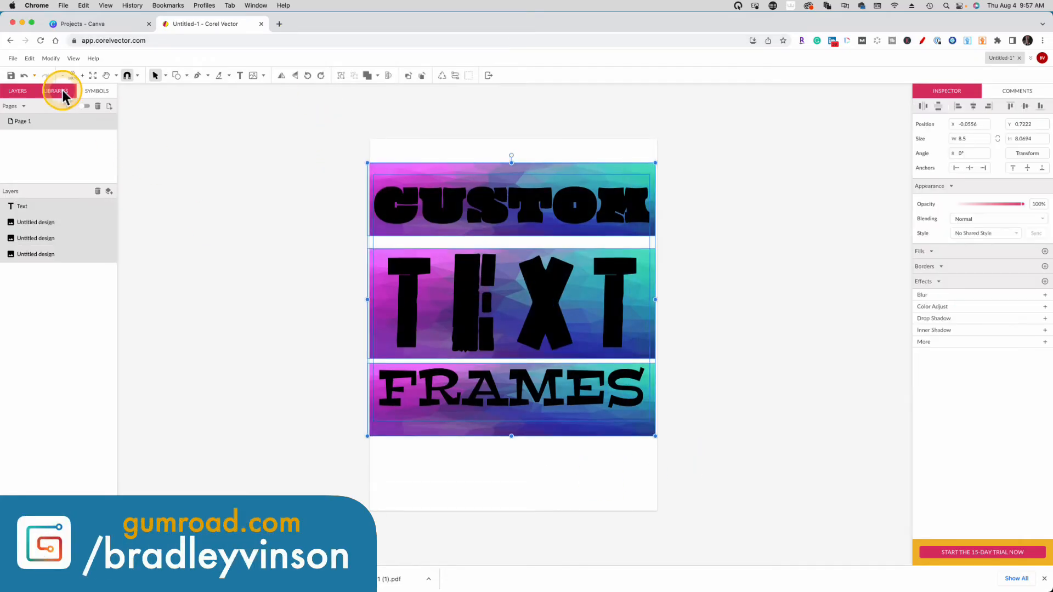
click(51, 64)
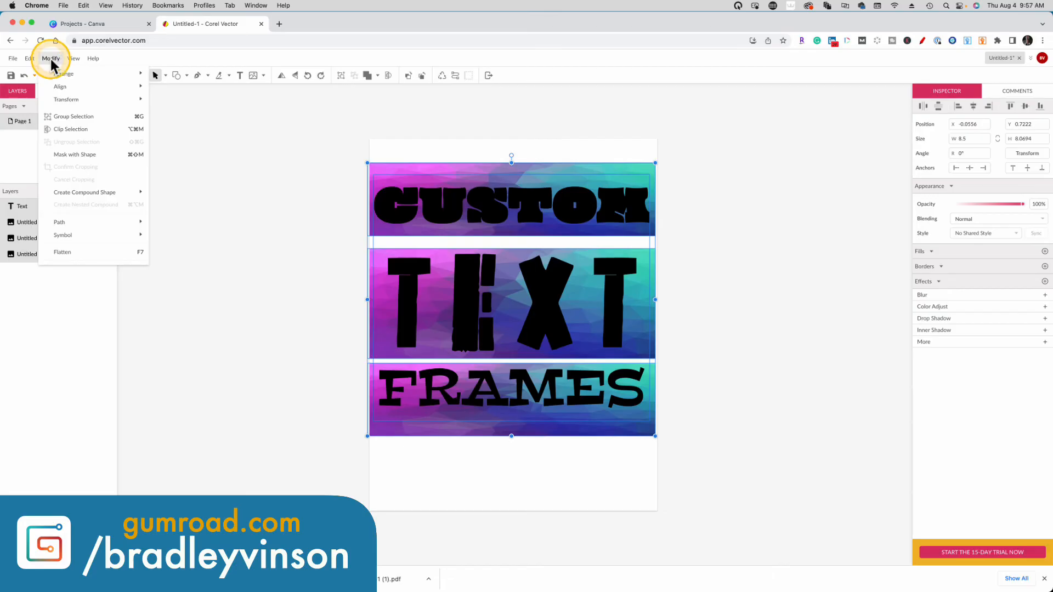
click(79, 157)
click(277, 175)
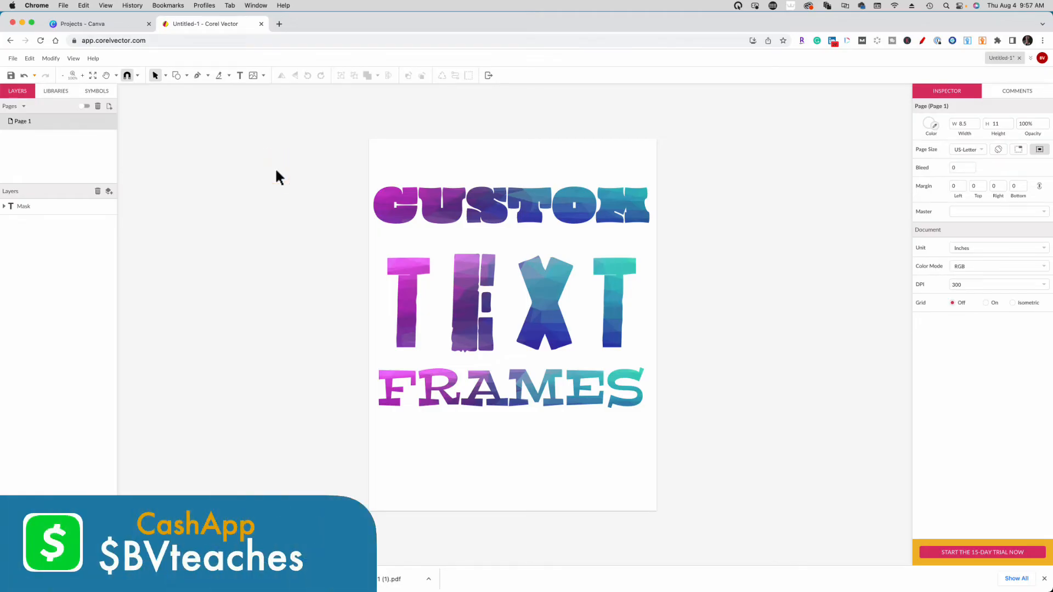
- Export the gradient-filled lettering as a 300 dpi PDF document
click(229, 118)
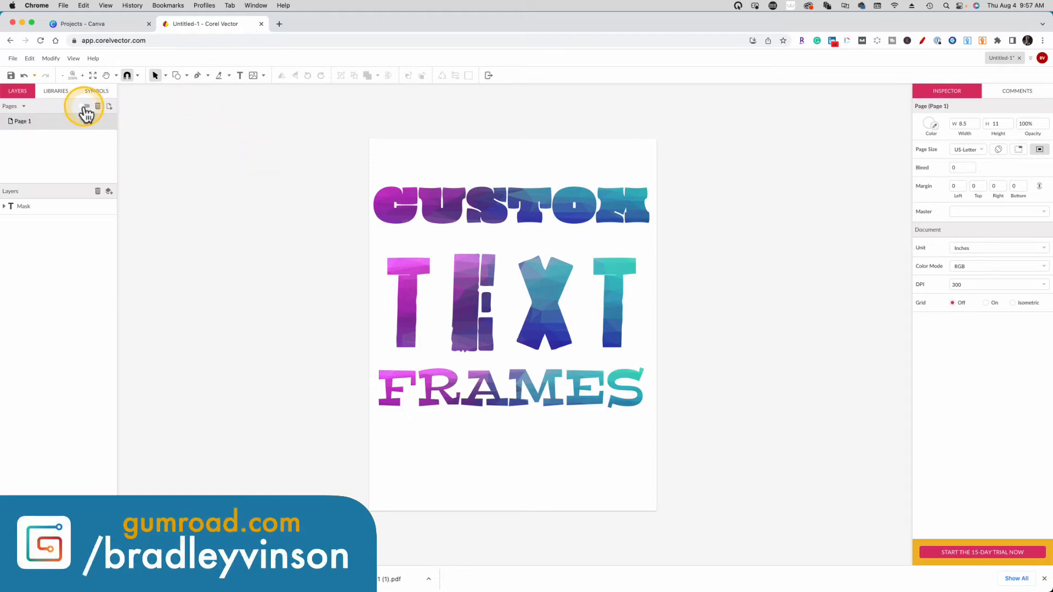
click(12, 60)
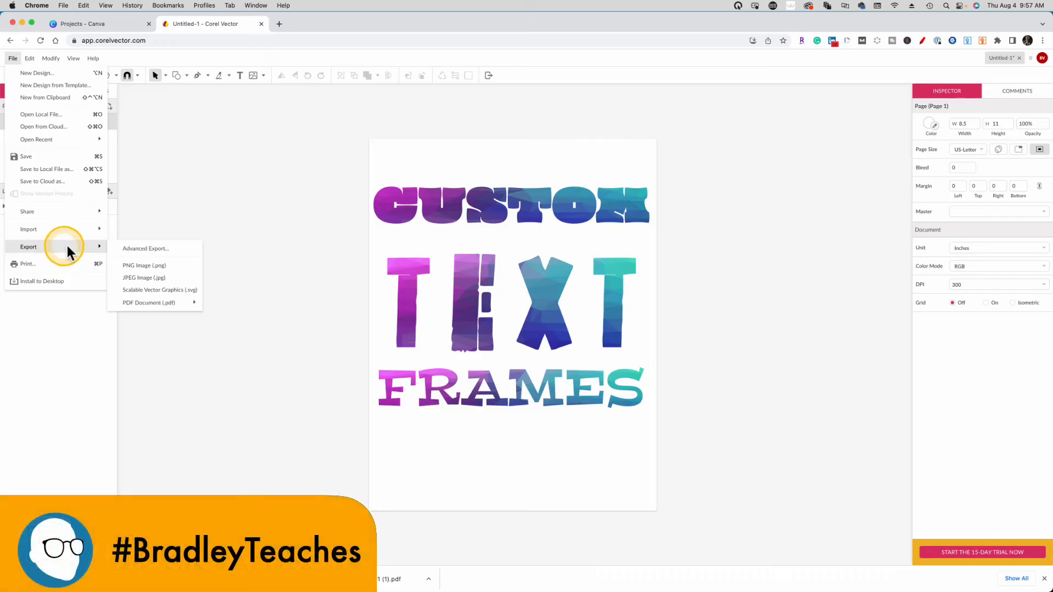
mouse_move(152, 303)
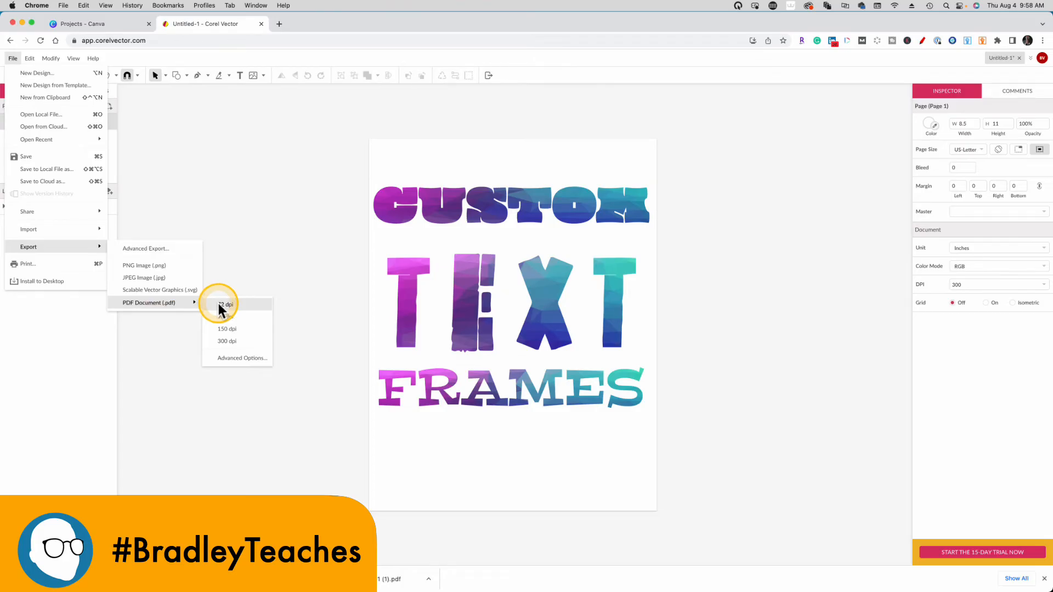
click(229, 339)
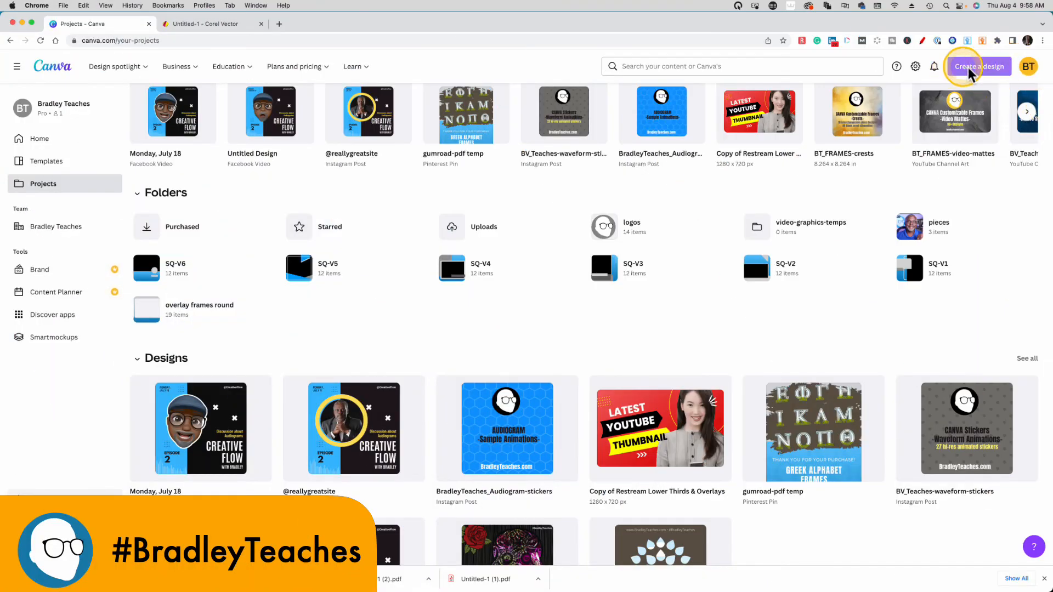
- Import Untitled-1 (5).pdf from Downloads via Create a design and open it in the editor
click(979, 67)
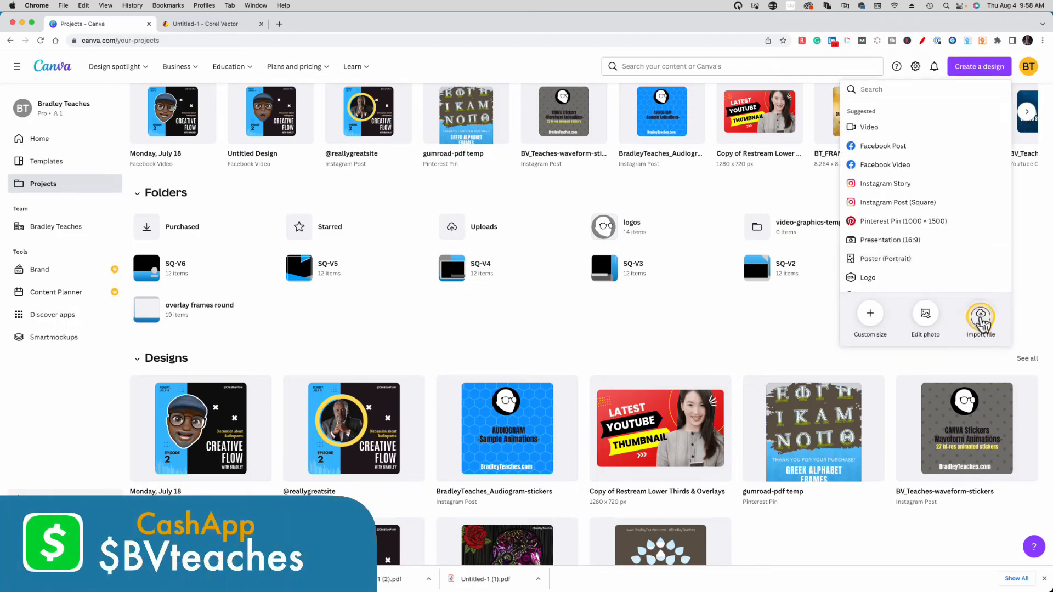
click(981, 323)
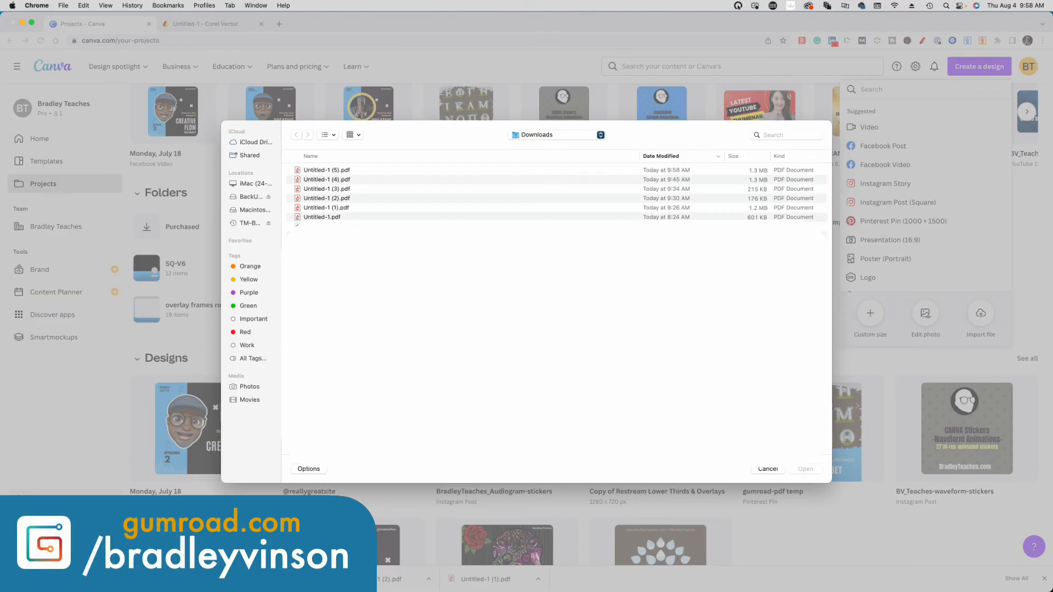
double_click(326, 170)
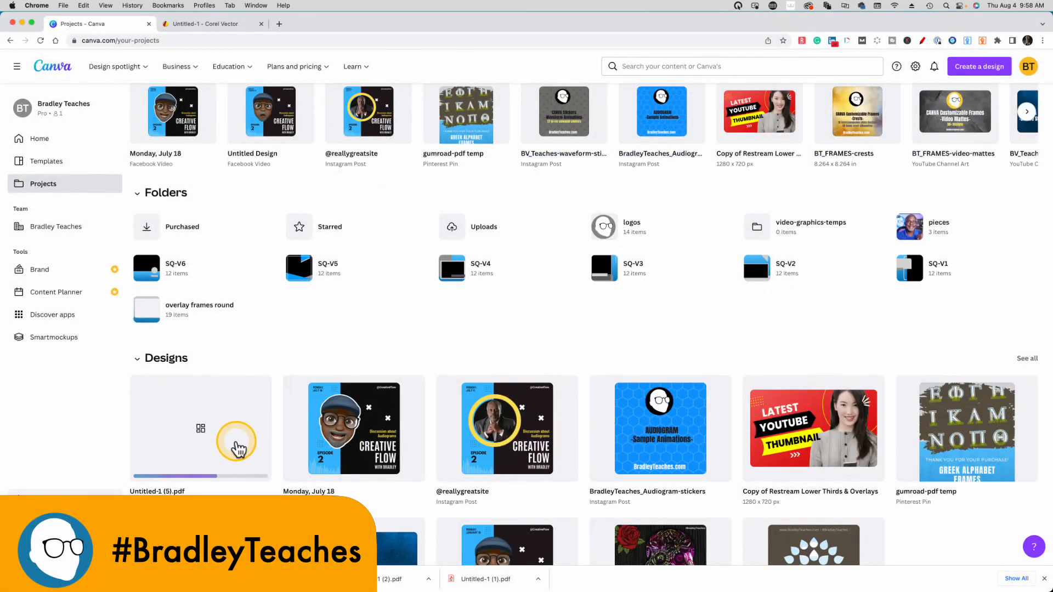
click(202, 426)
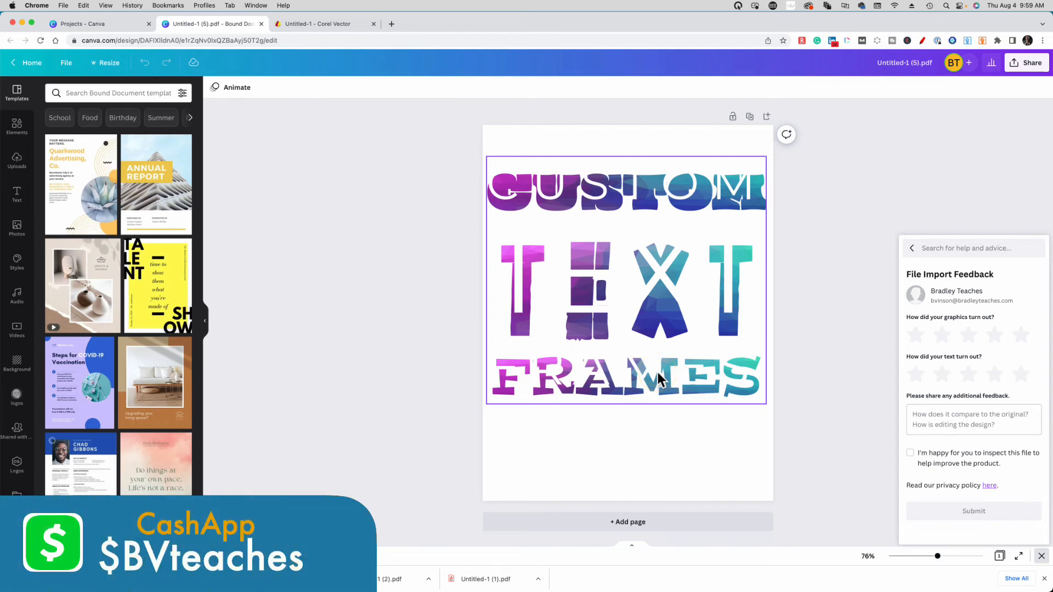
- Delete the white text overlay and drag the gradient image out of the CUSTOM letter frame
click(598, 202)
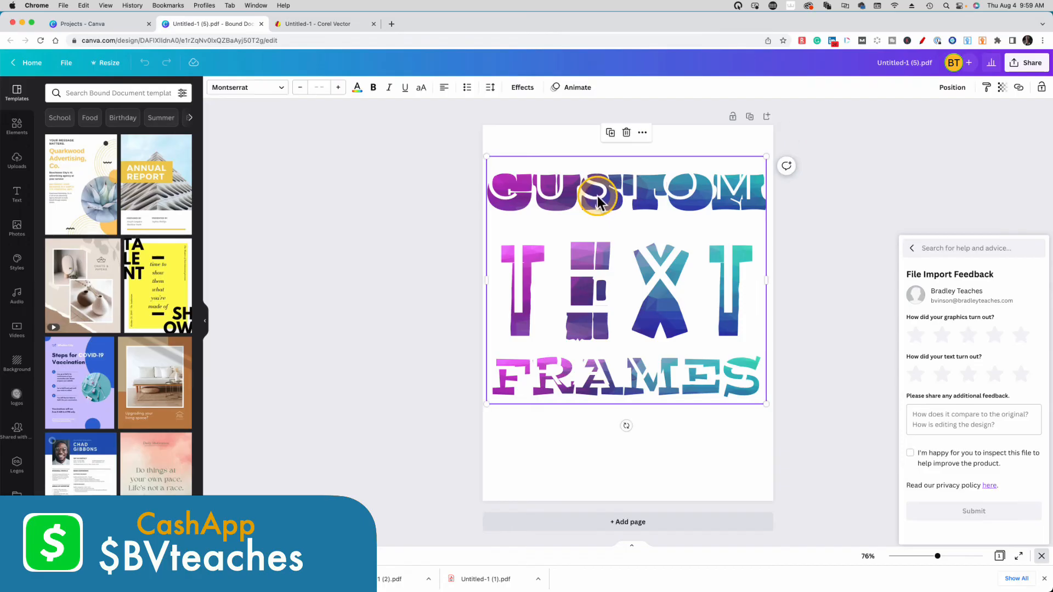
key(Delete)
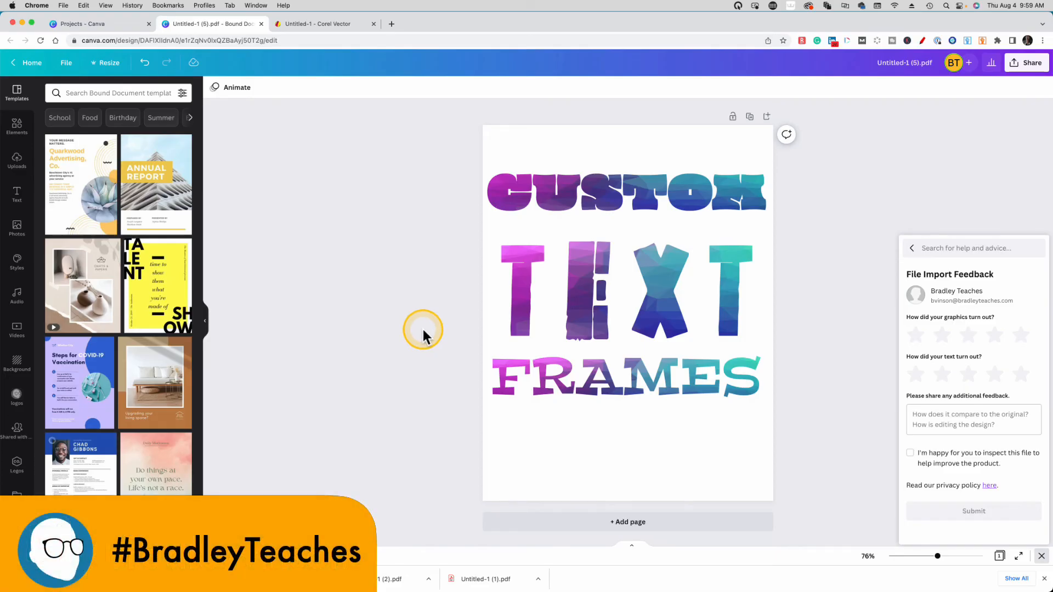
click(578, 200)
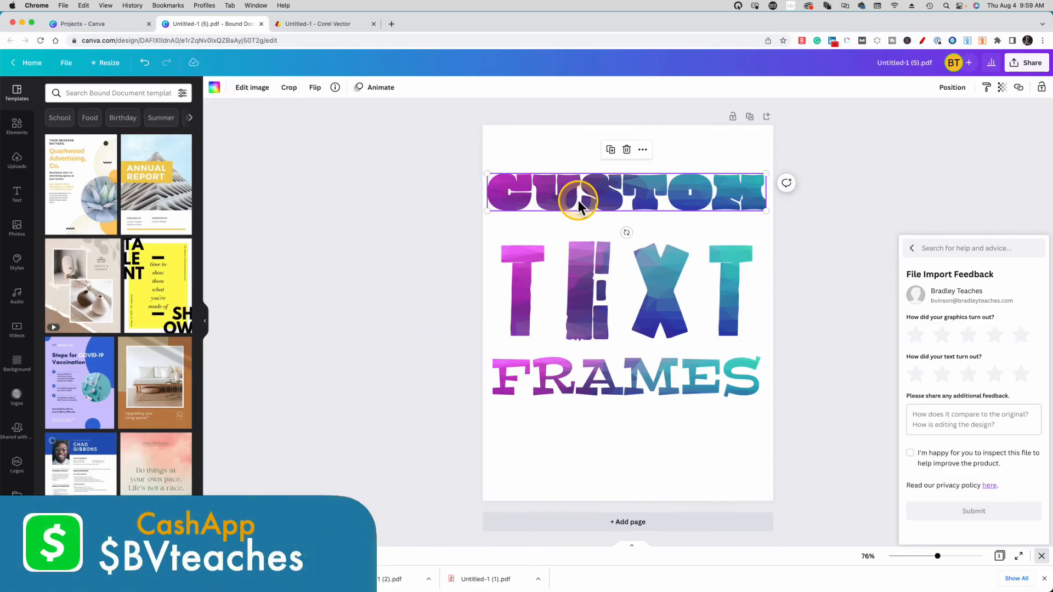
mouse_move(578, 200)
mouse_down()
mouse_move(582, 391)
mouse_move(600, 279)
mouse_move(575, 207)
mouse_move(588, 377)
mouse_move(577, 196)
mouse_move(584, 370)
mouse_move(469, 323)
mouse_up()
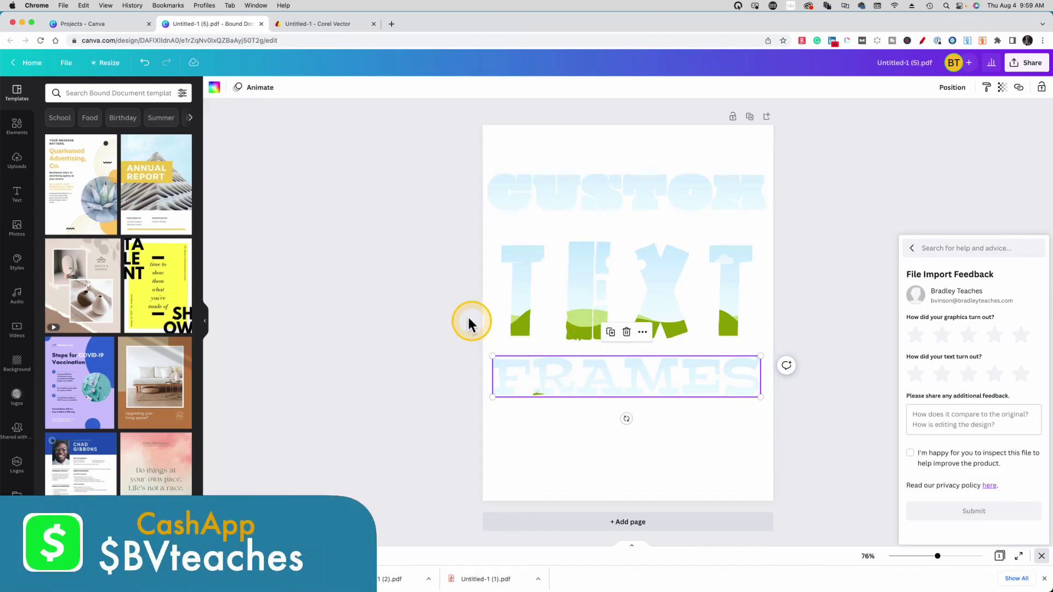
click(426, 264)
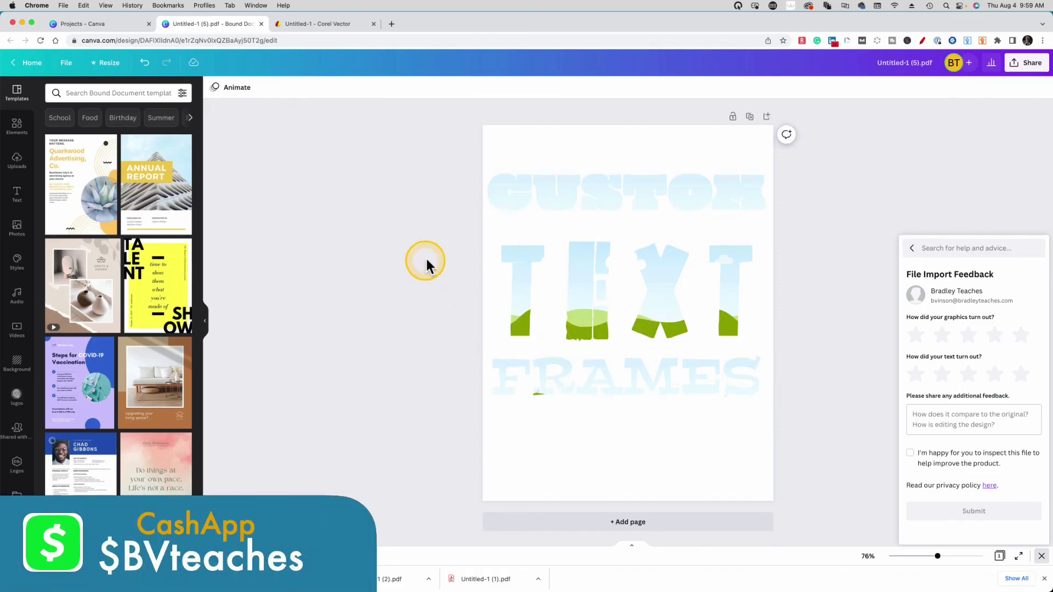
- Set the Canva page background to dark gray
click(510, 145)
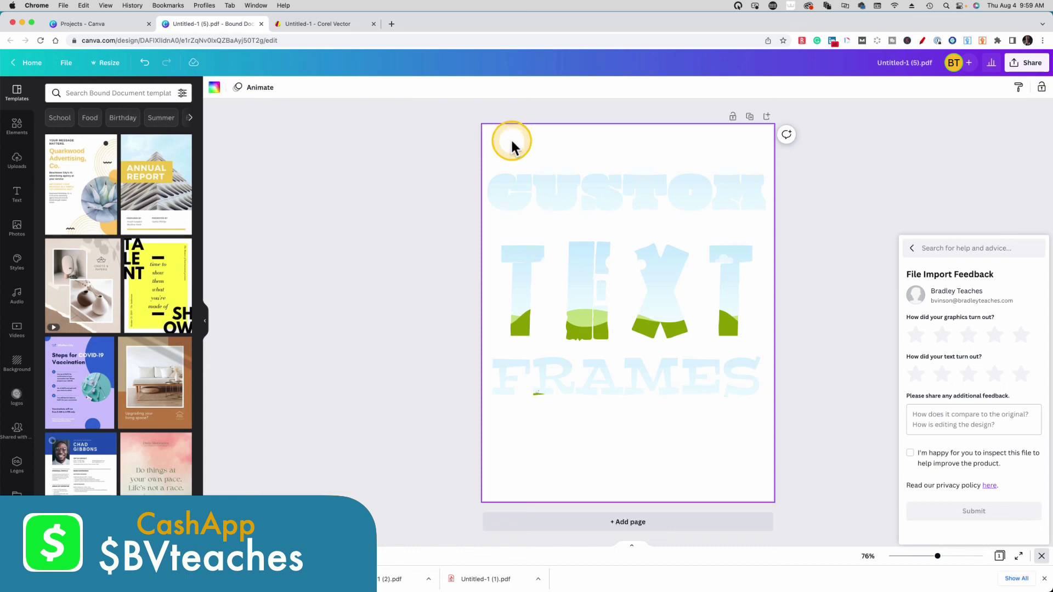
click(214, 90)
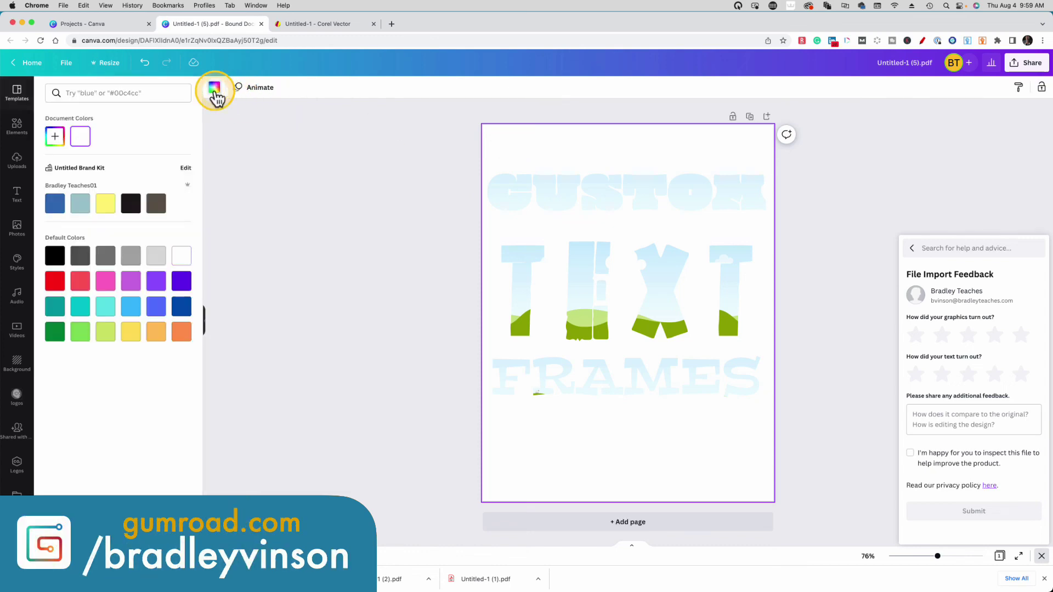
click(107, 258)
click(503, 204)
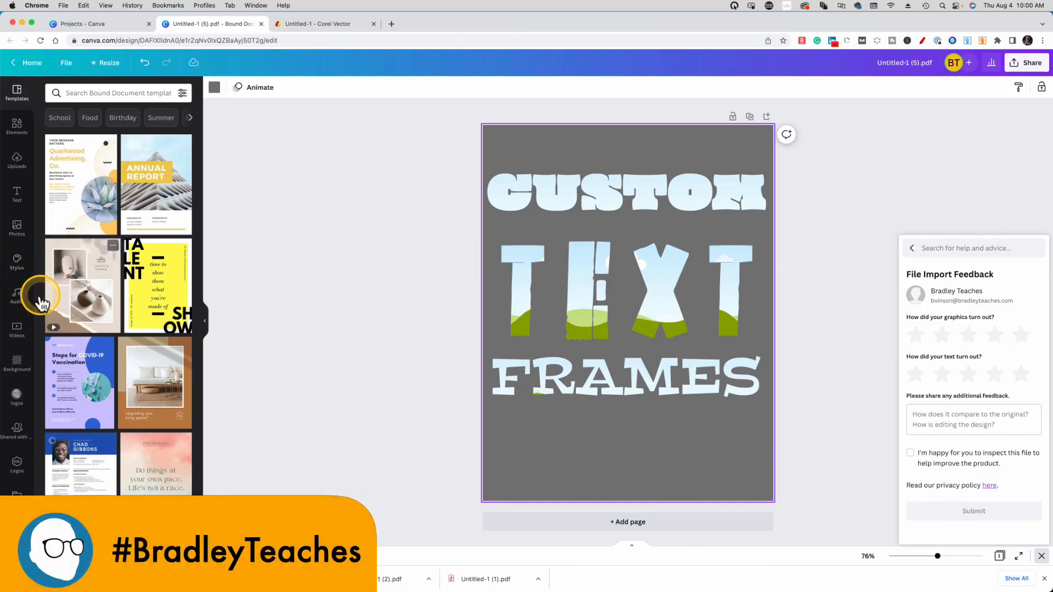
- Fill CUSTOM with an aerial stock video and TEXT with a flower stock photo
click(17, 329)
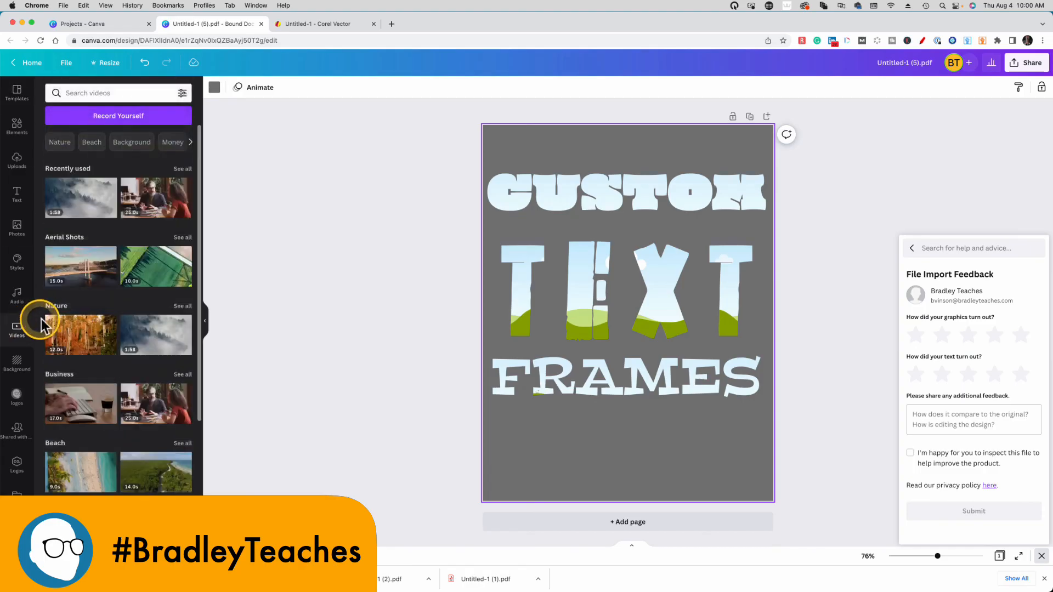
drag(81, 266, 500, 199)
click(518, 305)
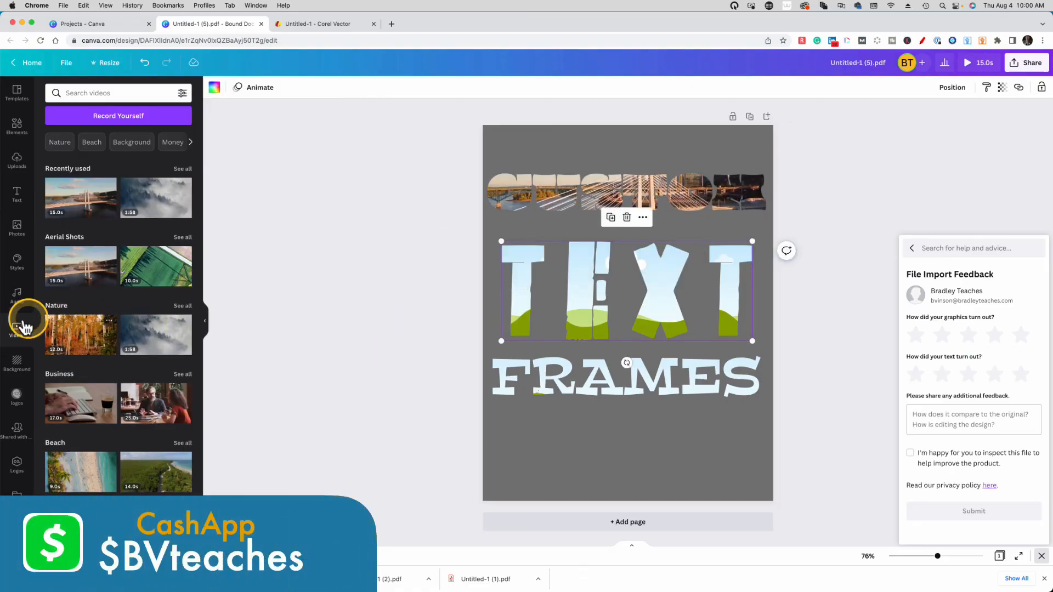
click(18, 230)
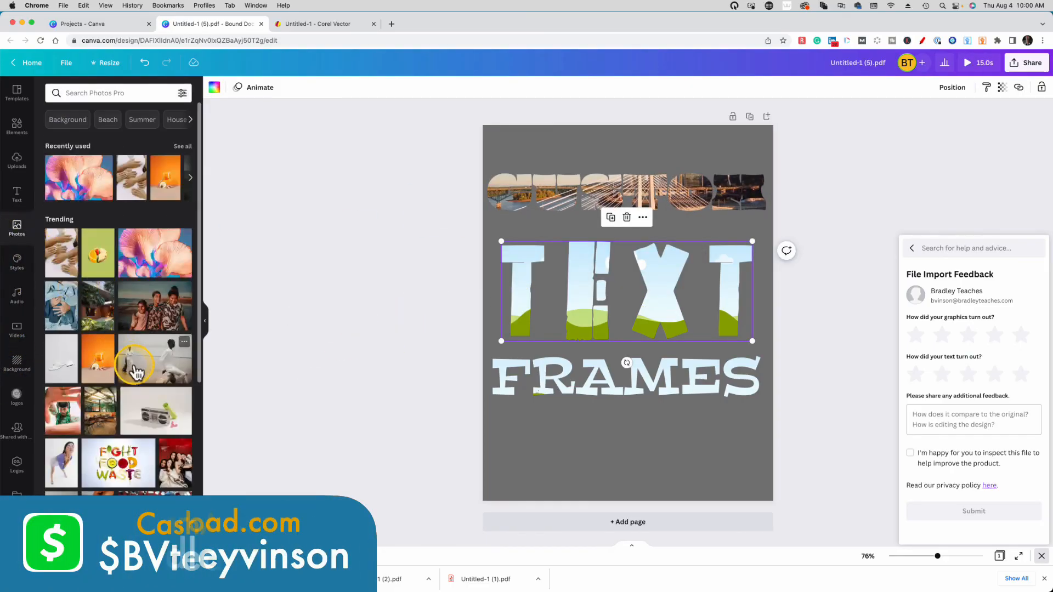
drag(145, 253, 520, 289)
- Colour the FRAMES lettering lime green
click(497, 386)
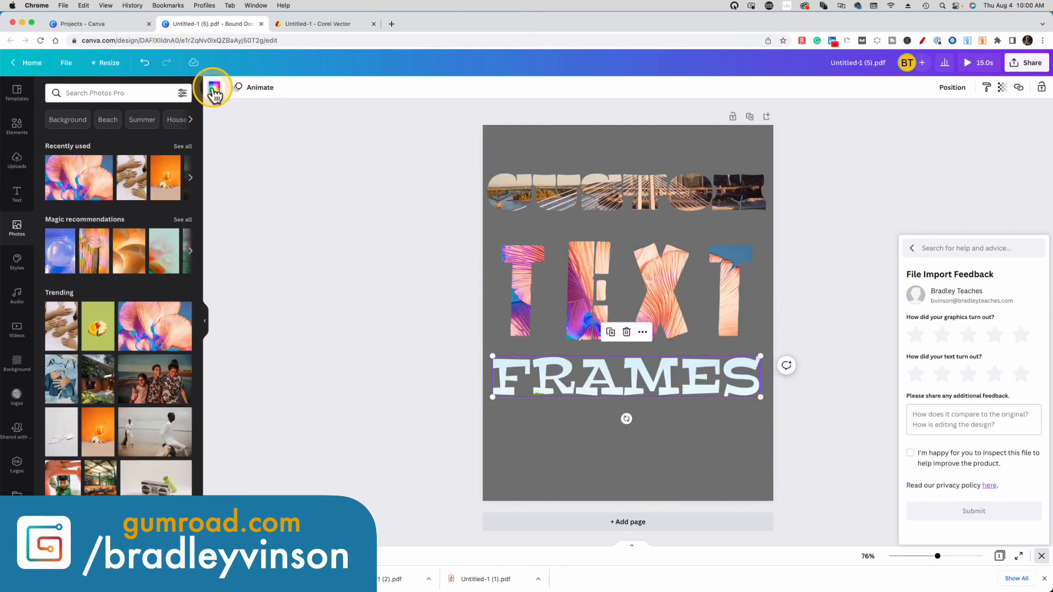
click(214, 87)
click(107, 379)
click(348, 306)
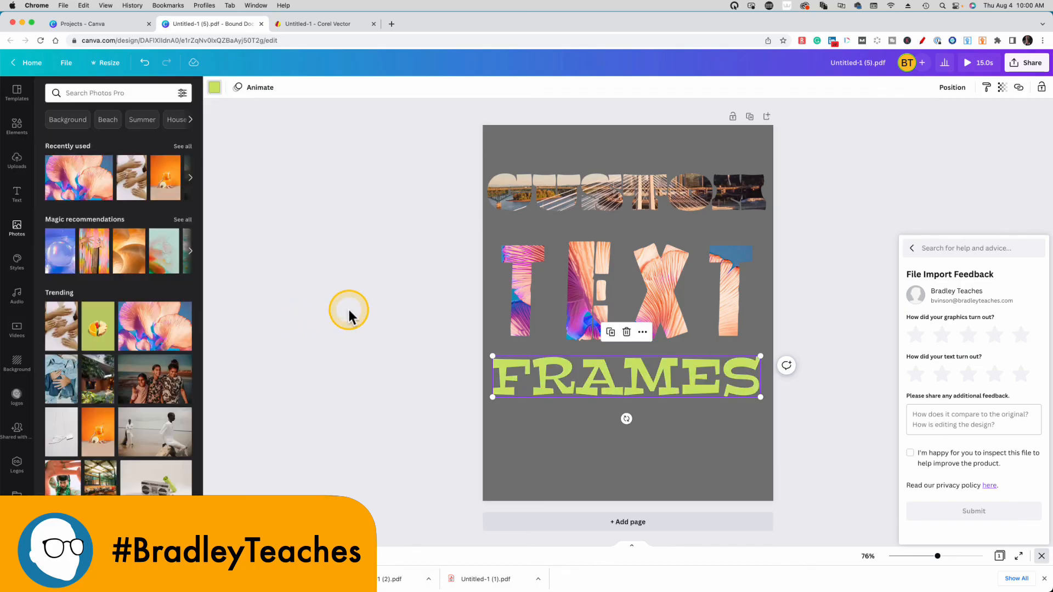
click(382, 304)
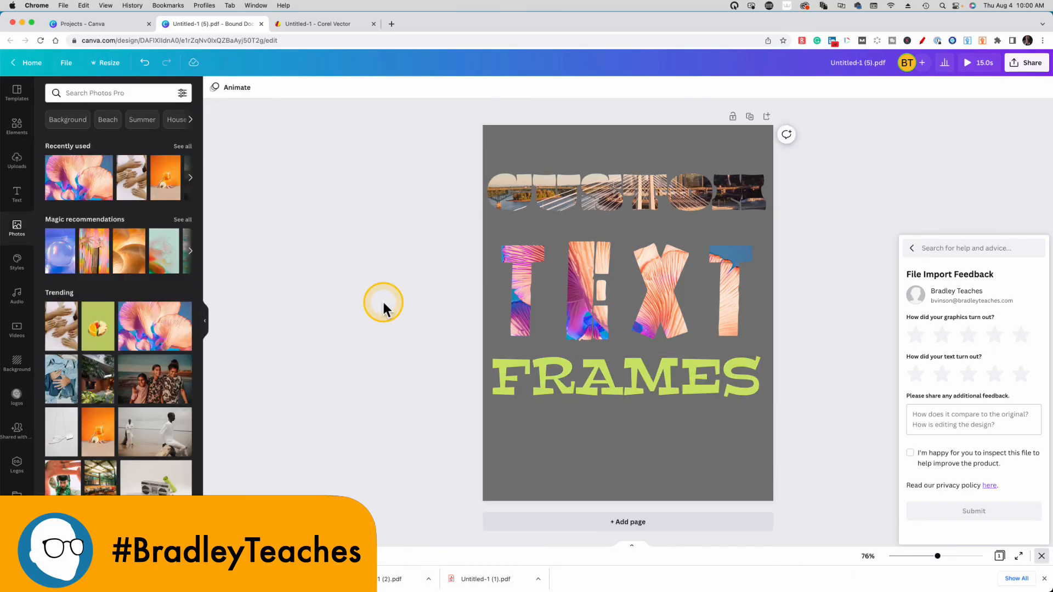